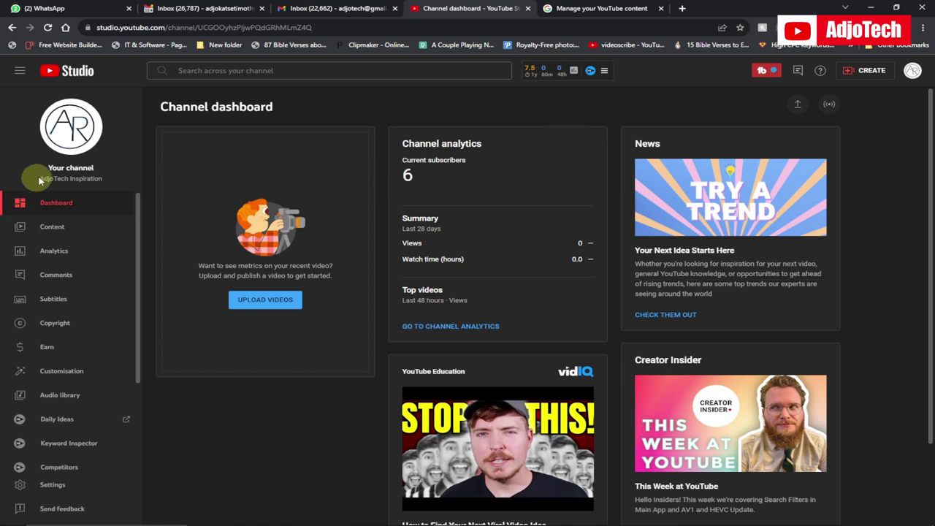
Point out the AdjoTech Inspiration channel, its 6 subscribers, and the two available Google accounts
left_click_drag(40, 177, 118, 180)
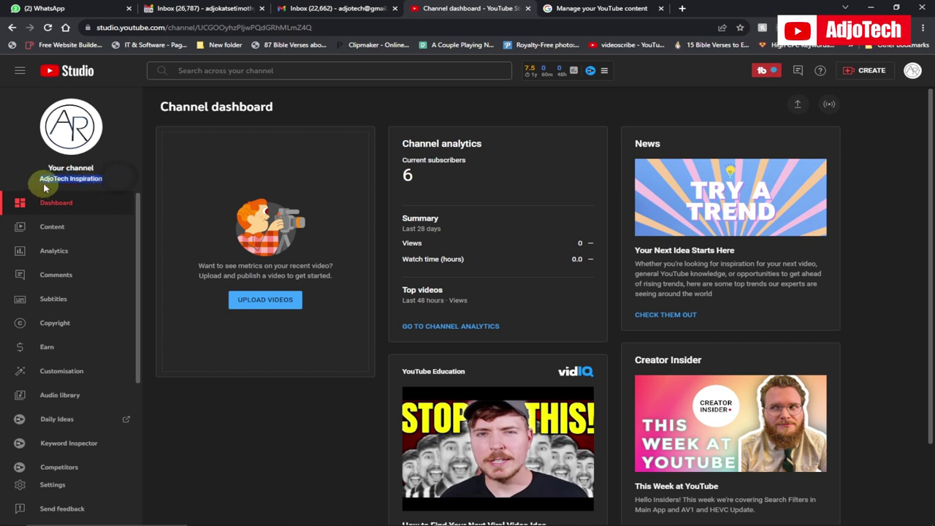
left_click(302, 445)
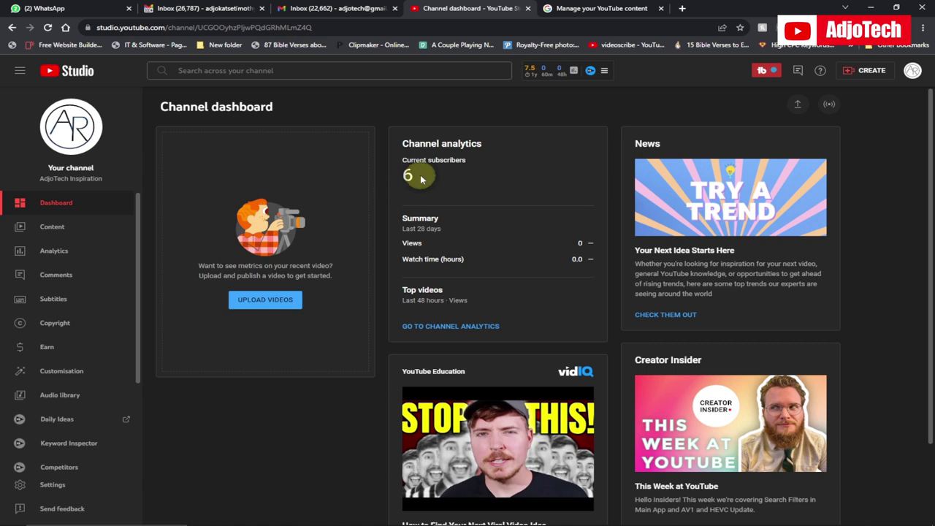
left_click_drag(401, 175, 450, 182)
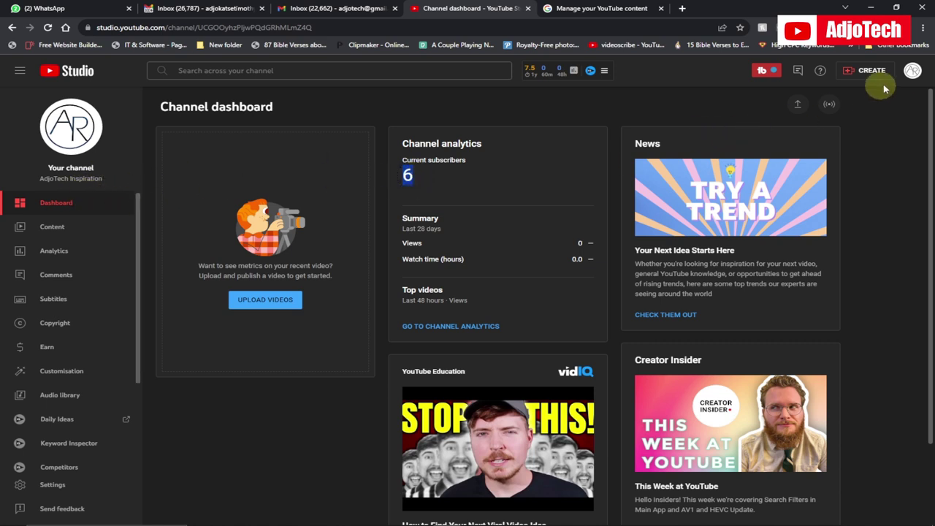
left_click(912, 73)
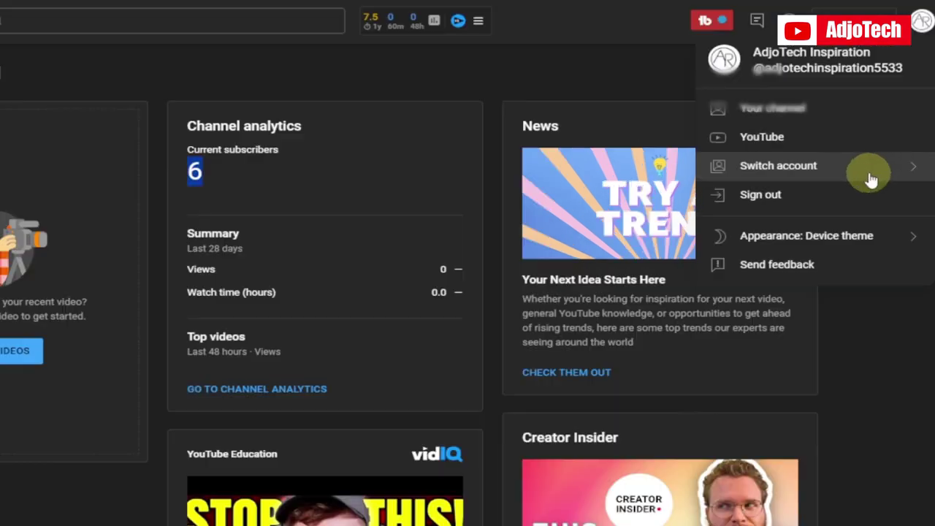
left_click(856, 173)
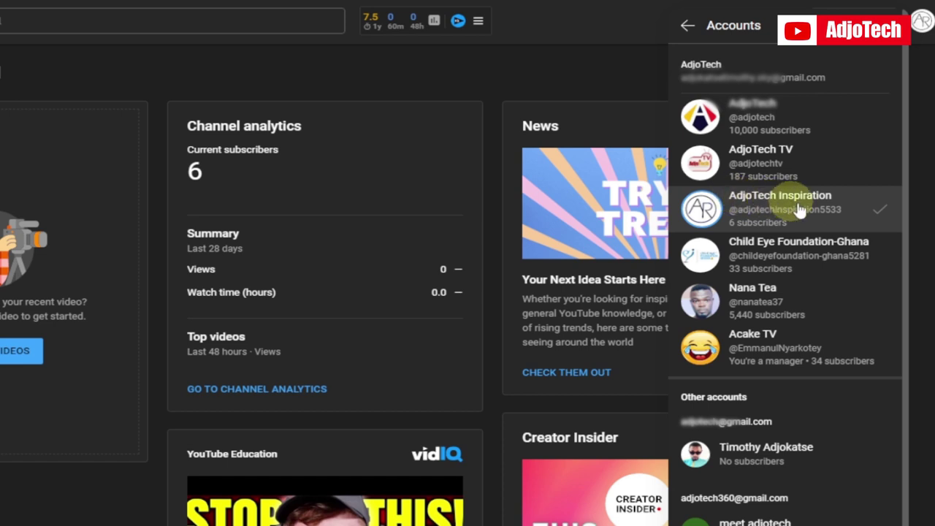
left_click_drag(679, 77, 832, 77)
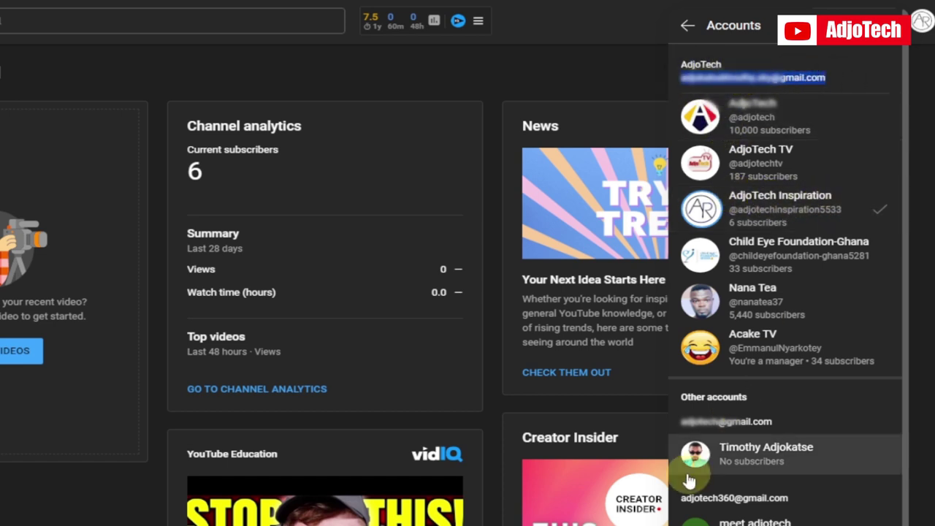
left_click_drag(680, 421, 787, 422)
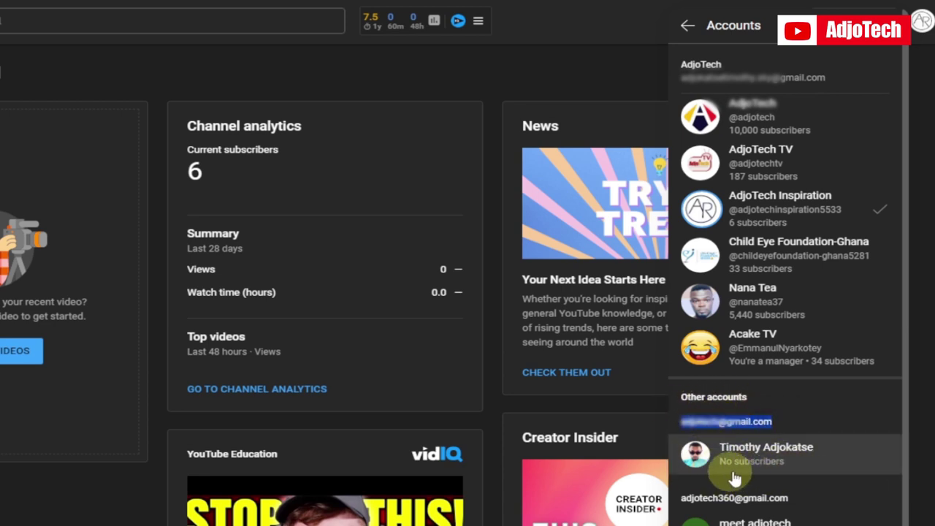
left_click(490, 77)
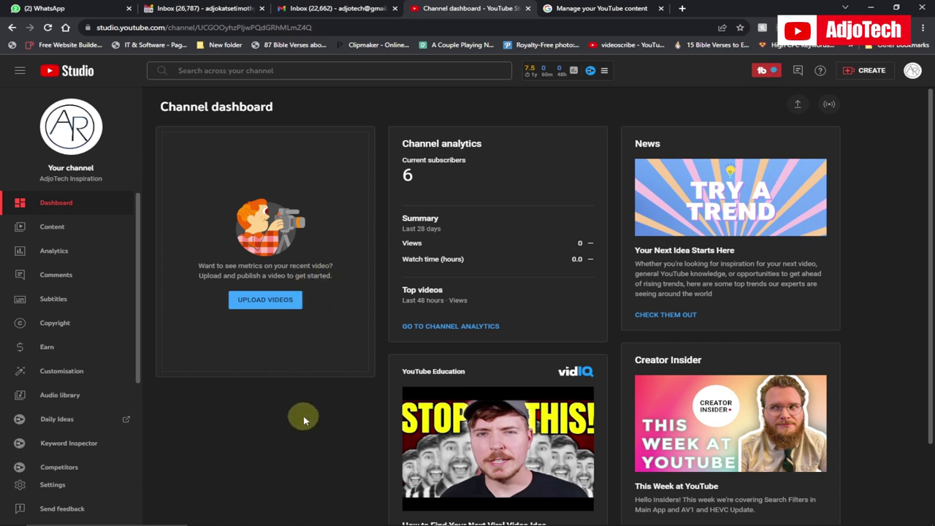
Go to Settings > Channel > Advanced settings and choose Manage YouTube account under Other settings
left_click(58, 486)
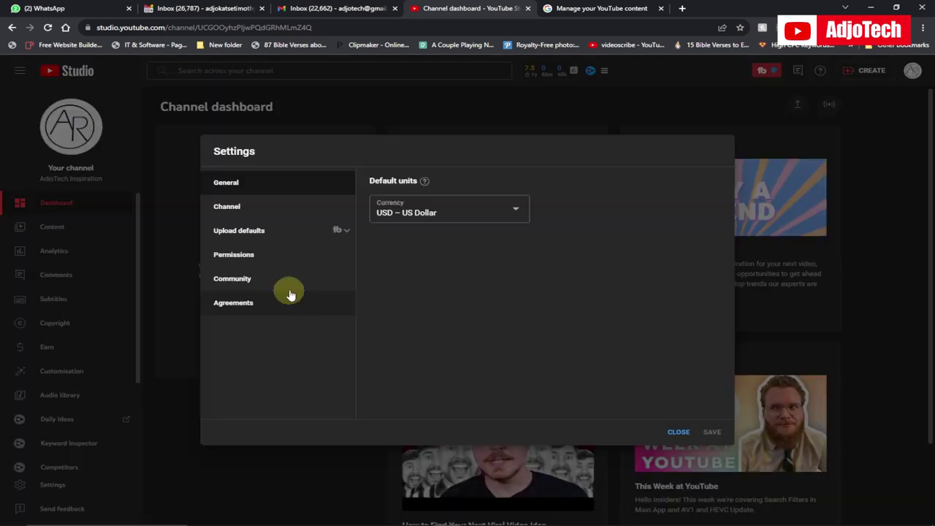
left_click(228, 207)
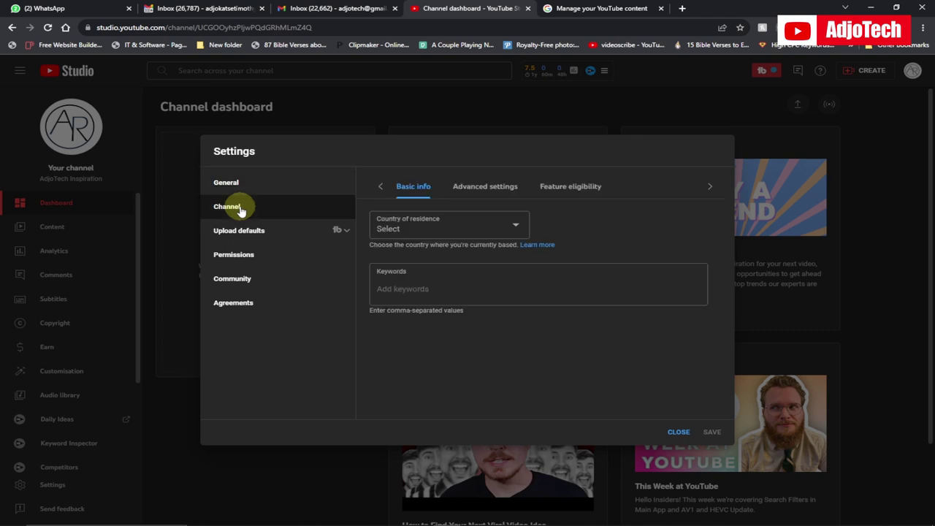
left_click(466, 192)
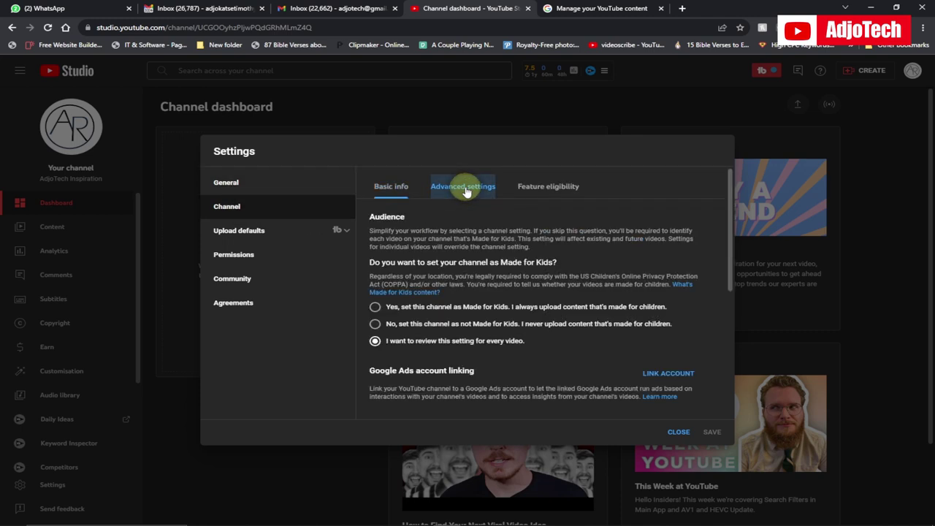
scroll(515, 263, "down", 6)
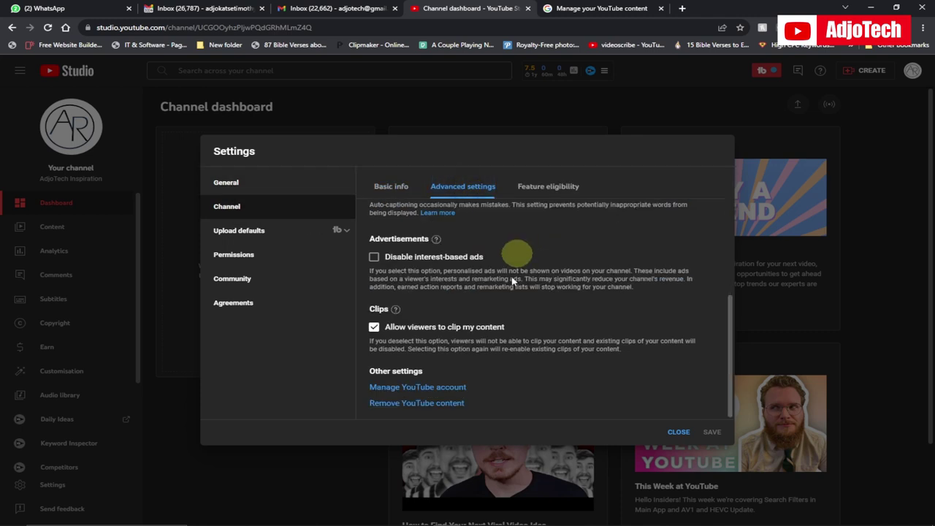
left_click(411, 390)
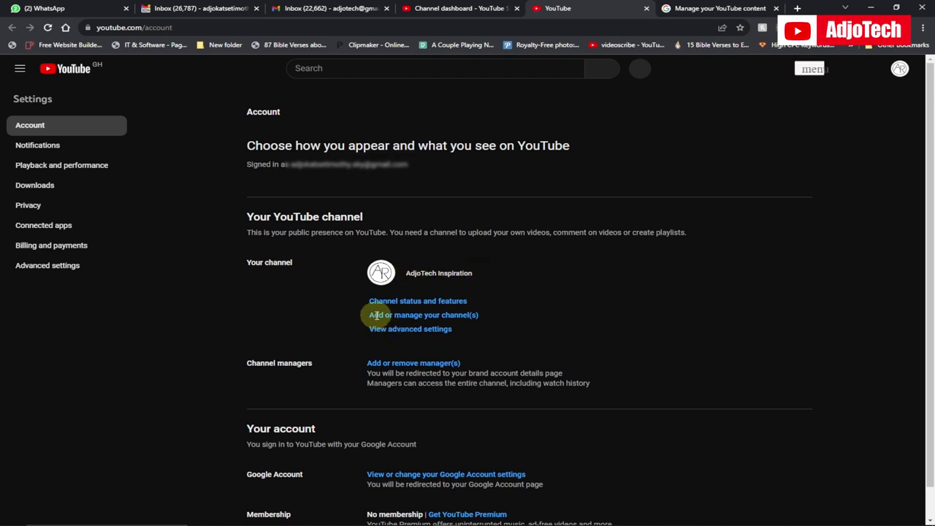
List all of the account's channels and start creating a new channel
left_click(427, 317)
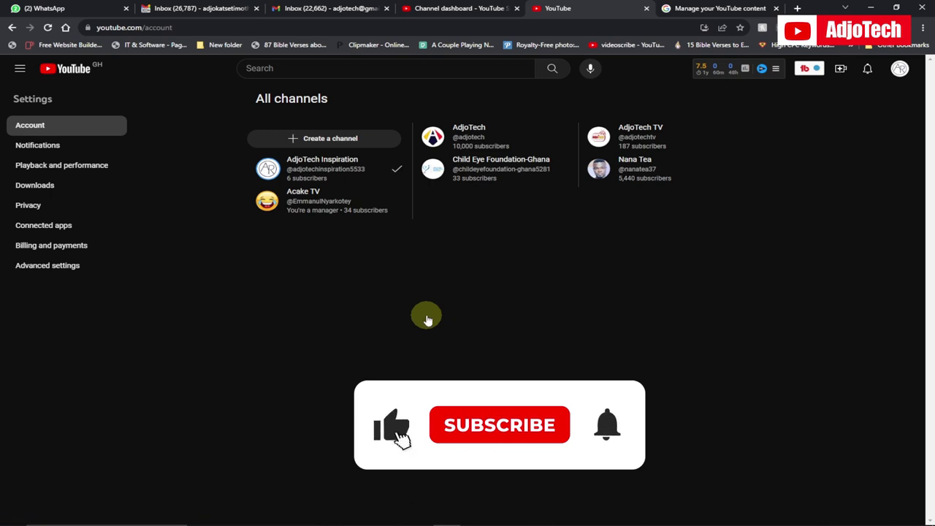
left_click(315, 140)
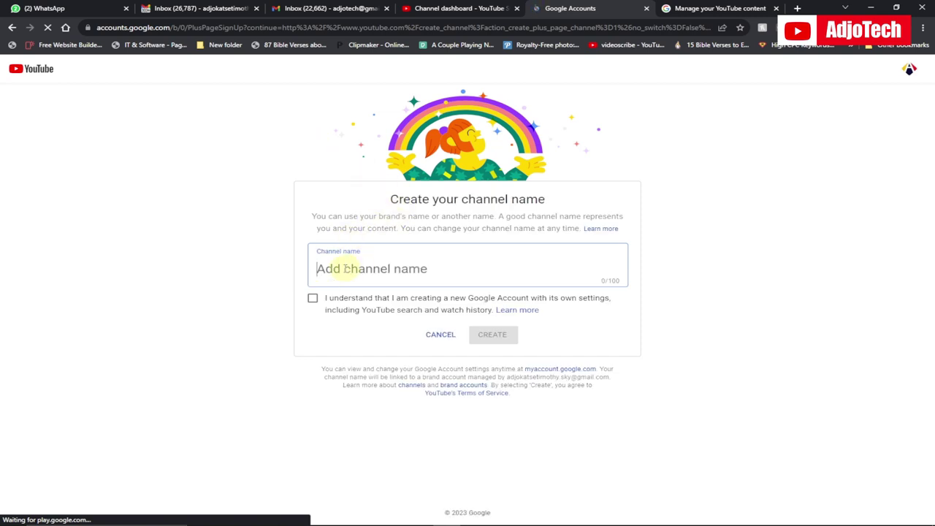
Create a channel named 'Test', acknowledging that a new Google Account will be created
type("Test")
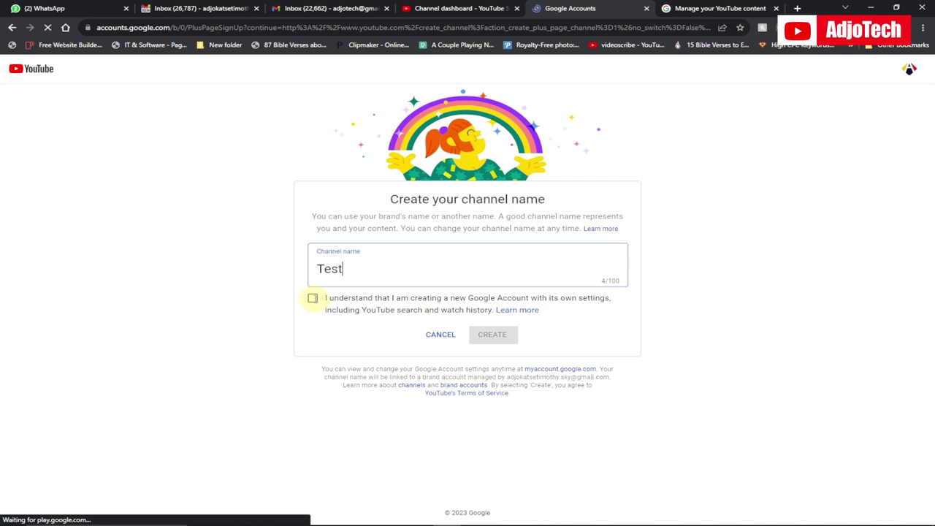
left_click(313, 300)
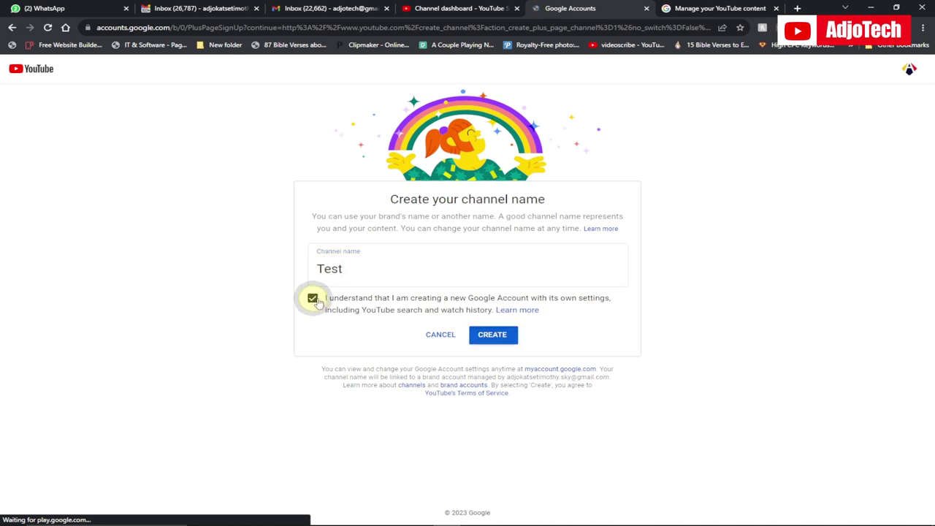
left_click(486, 336)
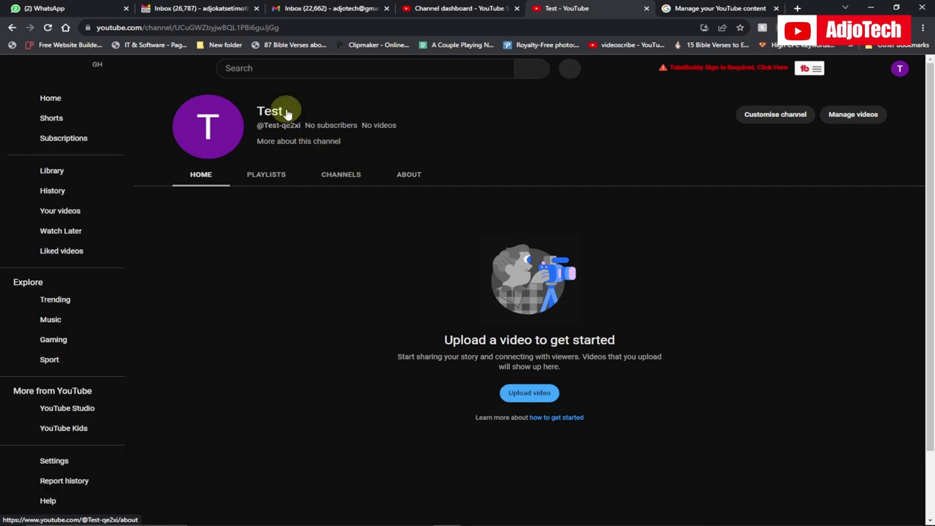
Open YouTube Studio for the new Test channel from the avatar menu and dismiss the welcome dialog
double_click(261, 112)
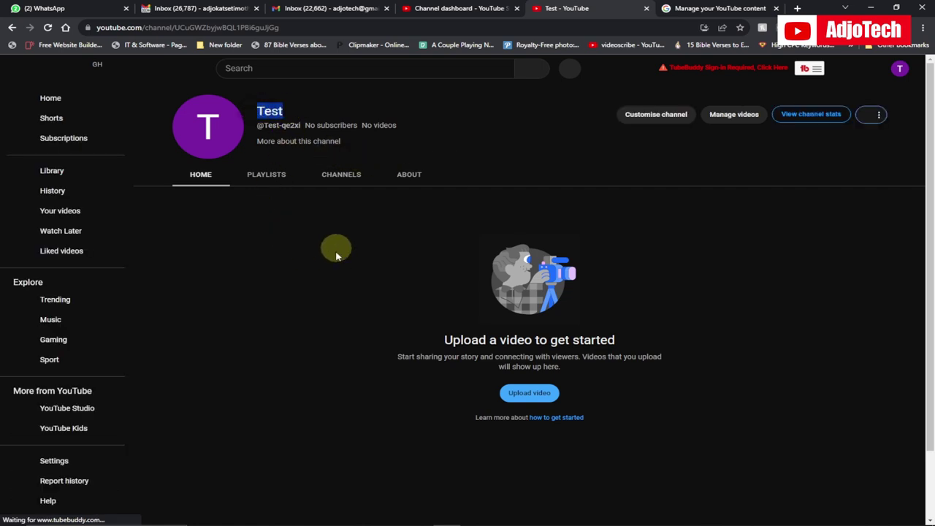
left_click(325, 281)
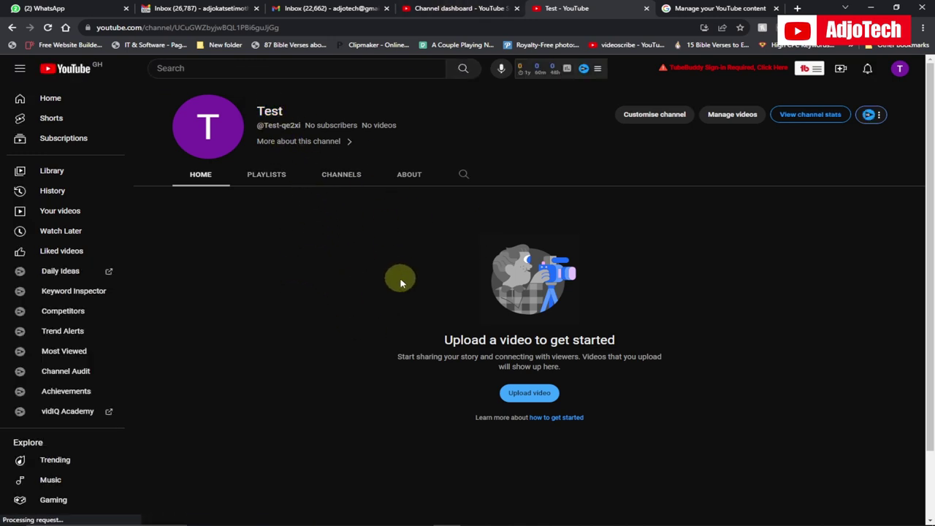
left_click(900, 70)
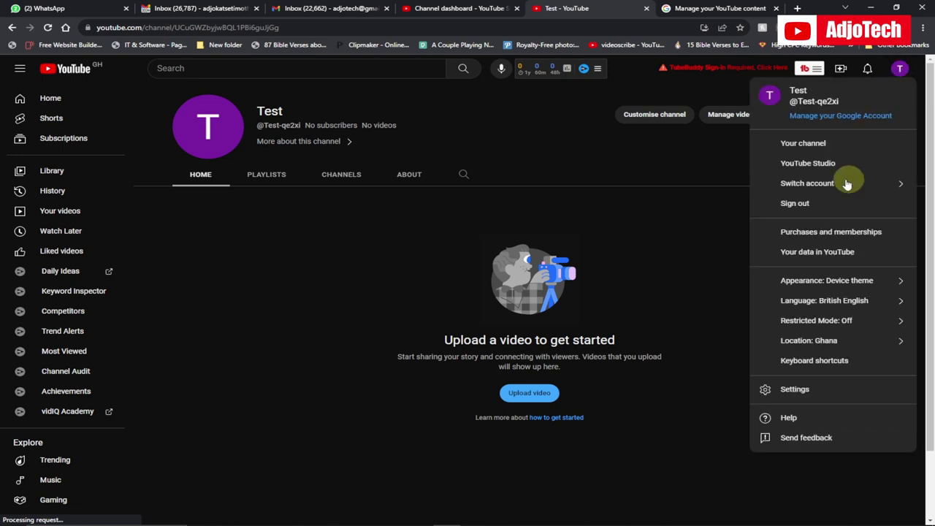
left_click(823, 164)
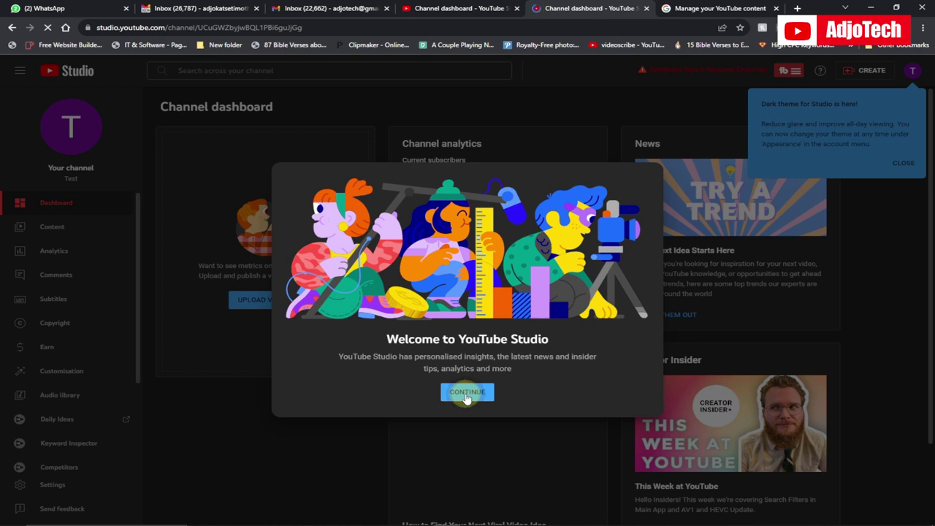
left_click(466, 394)
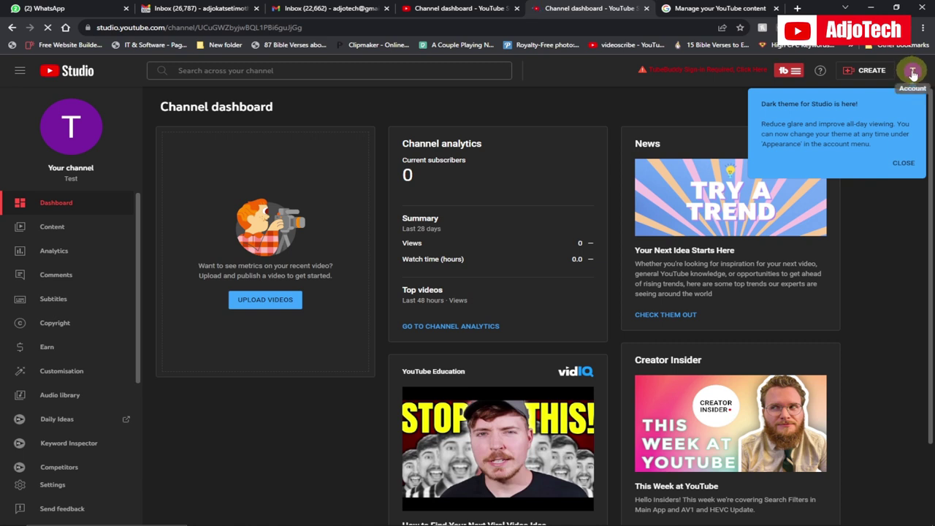
Dismiss the dark theme notice and switch the account back to AdjoTech Inspiration
left_click(912, 72)
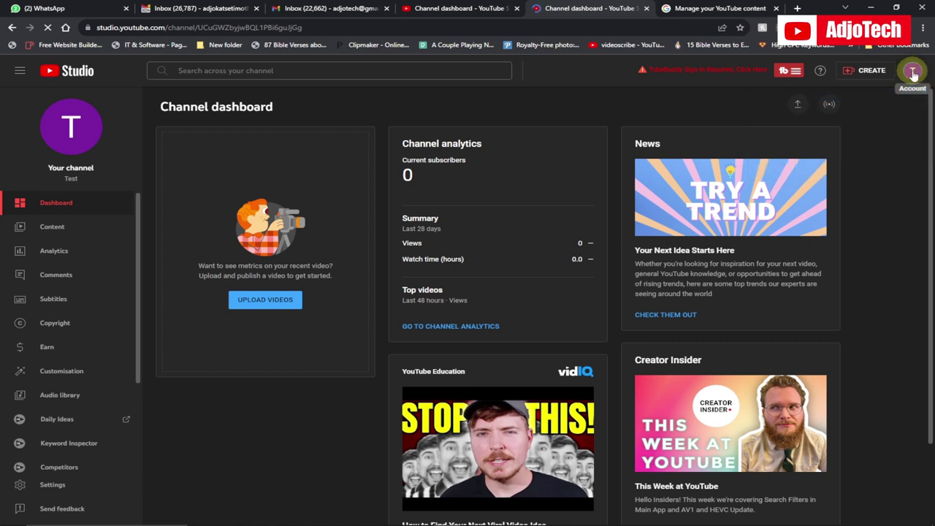
left_click(913, 74)
left_click(914, 77)
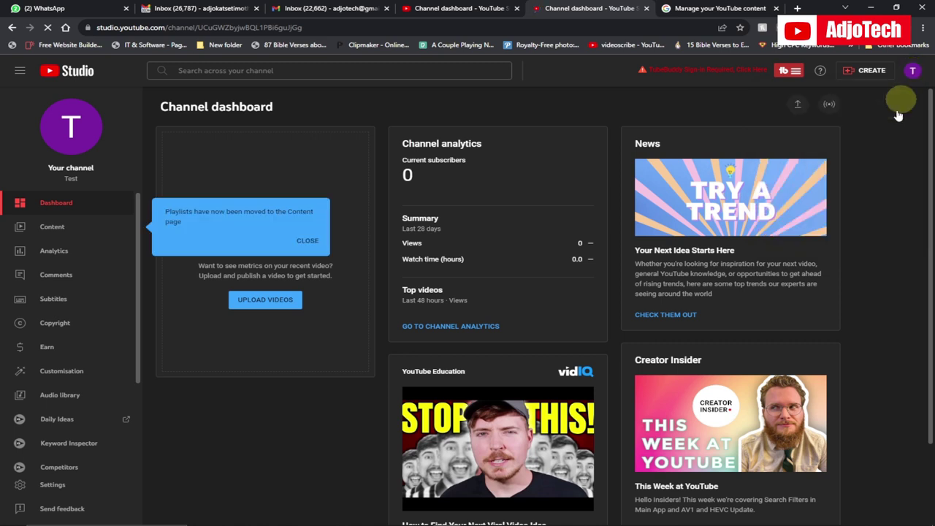
left_click(913, 77)
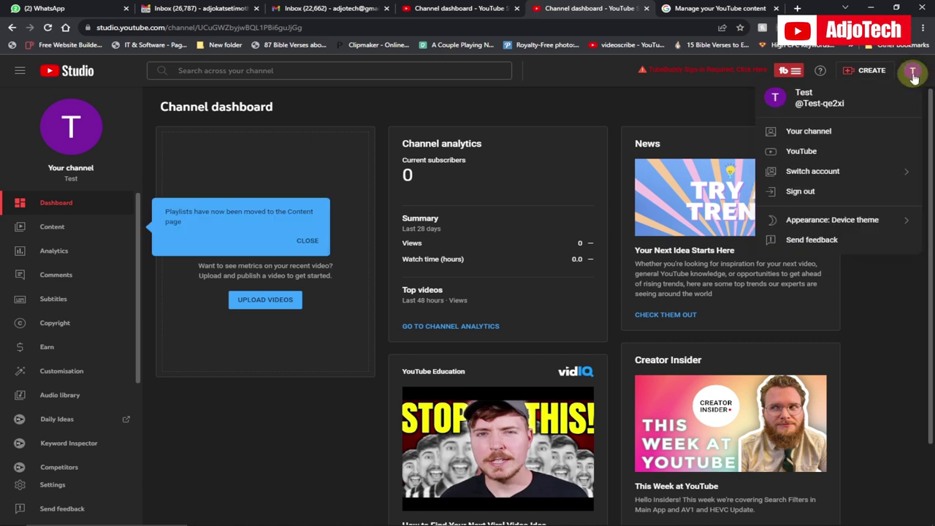
left_click(893, 176)
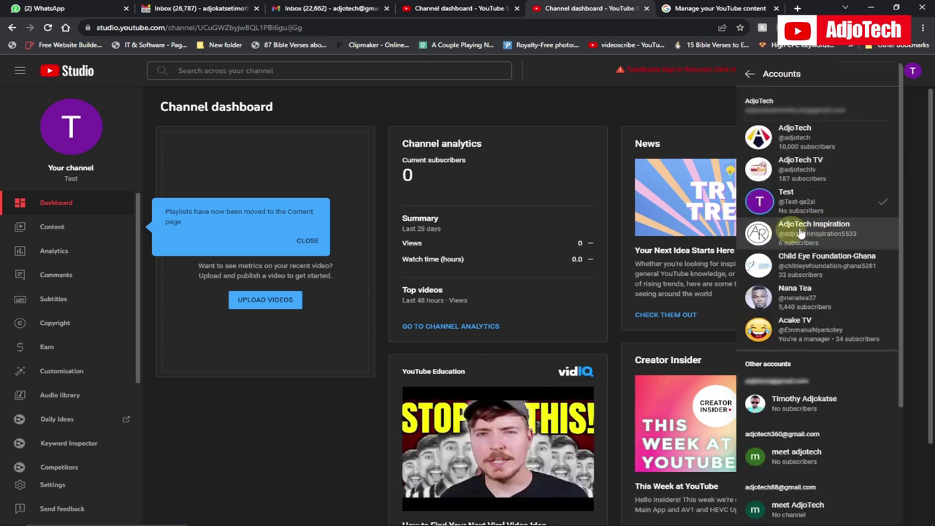
left_click(814, 231)
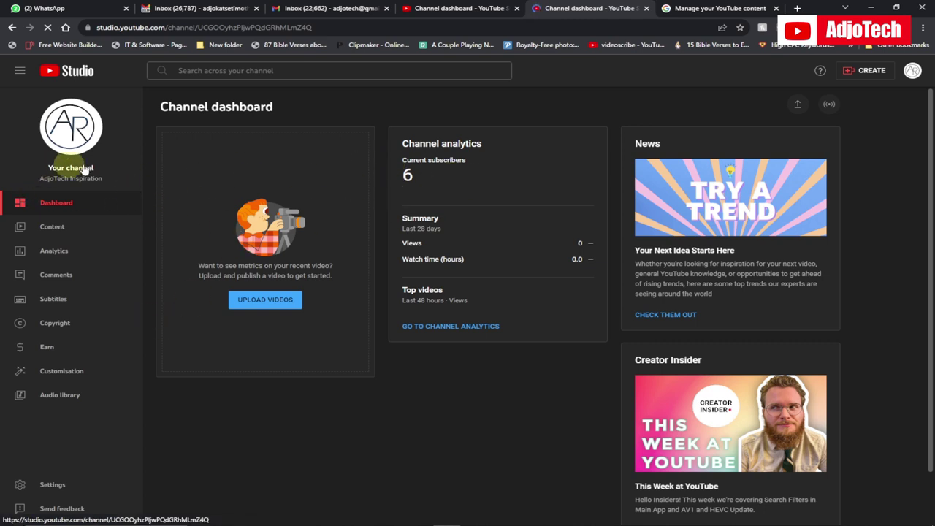
Reach Manage YouTube account for AdjoTech Inspiration through Settings > Channel > Advanced settings
left_click(53, 485)
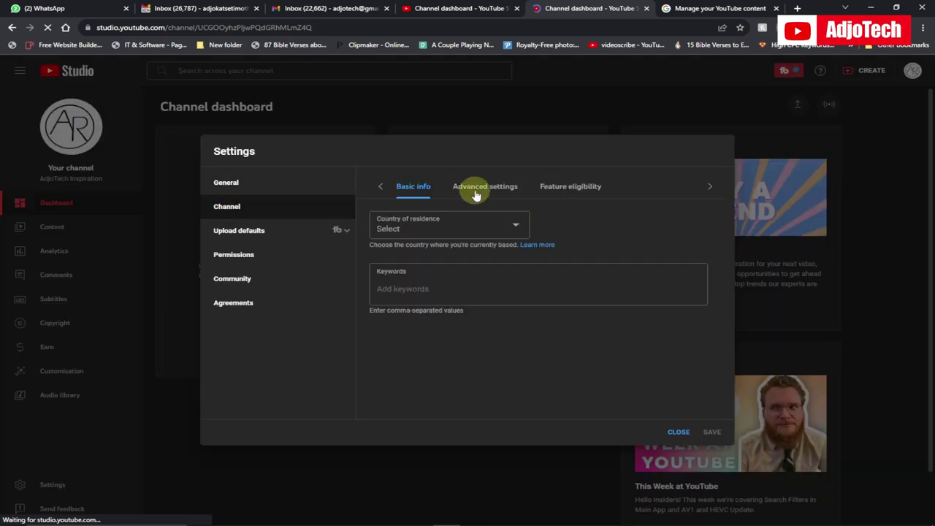
left_click(477, 190)
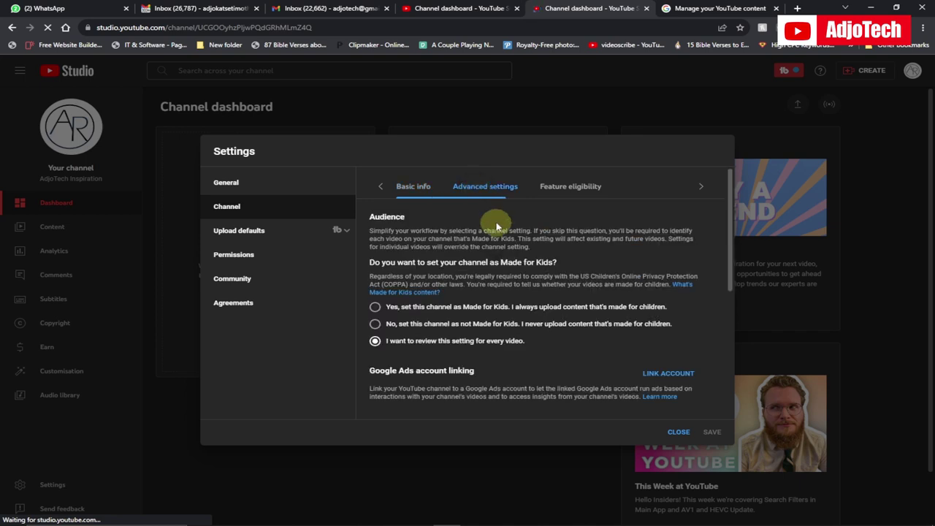
scroll(475, 237, "down", 10)
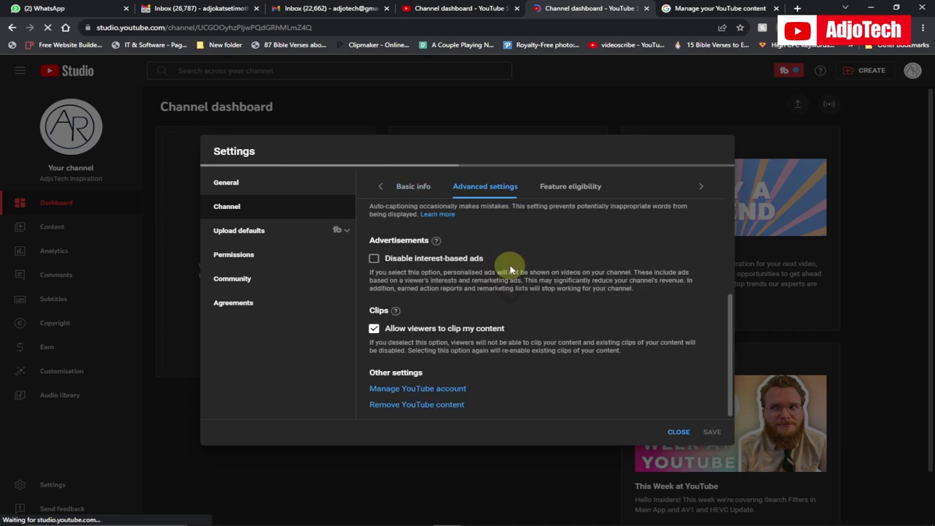
left_click(399, 392)
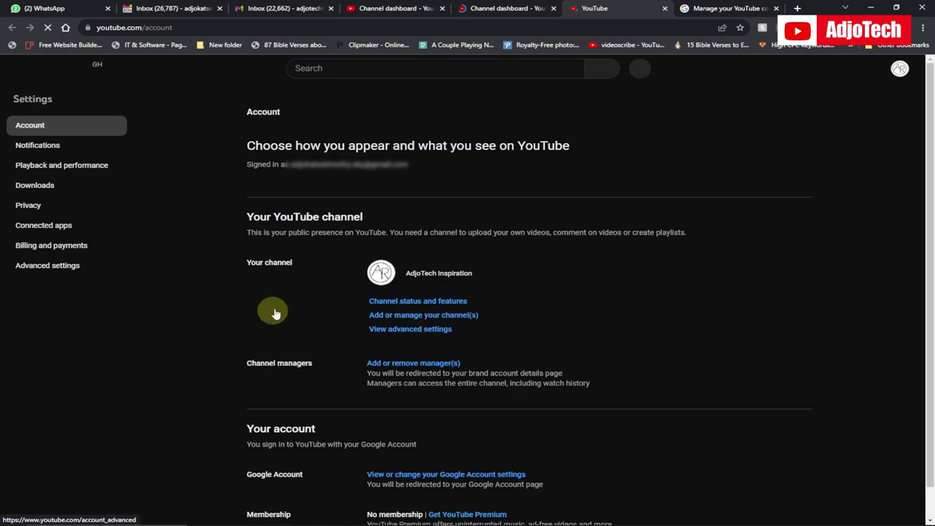
Under View advanced settings, choose to move the channel to a Google Account or brand account
left_click(408, 329)
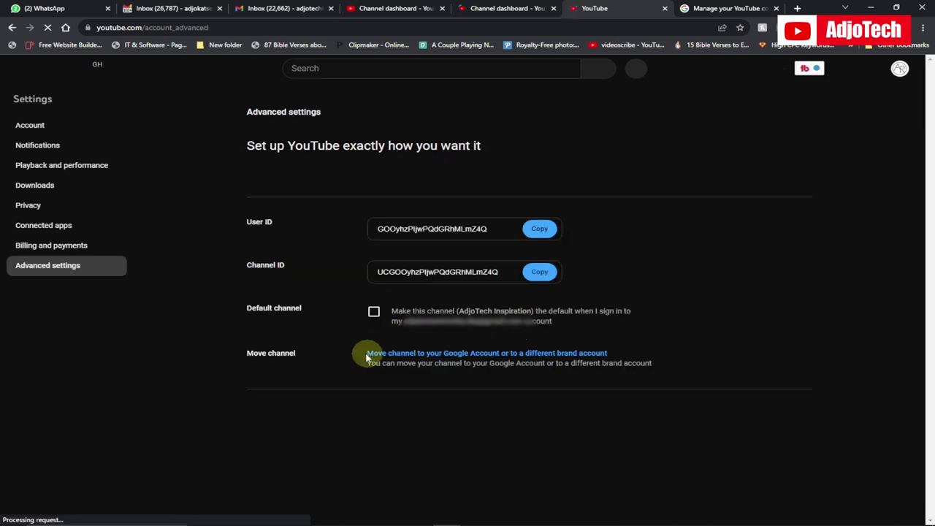
left_click(373, 357)
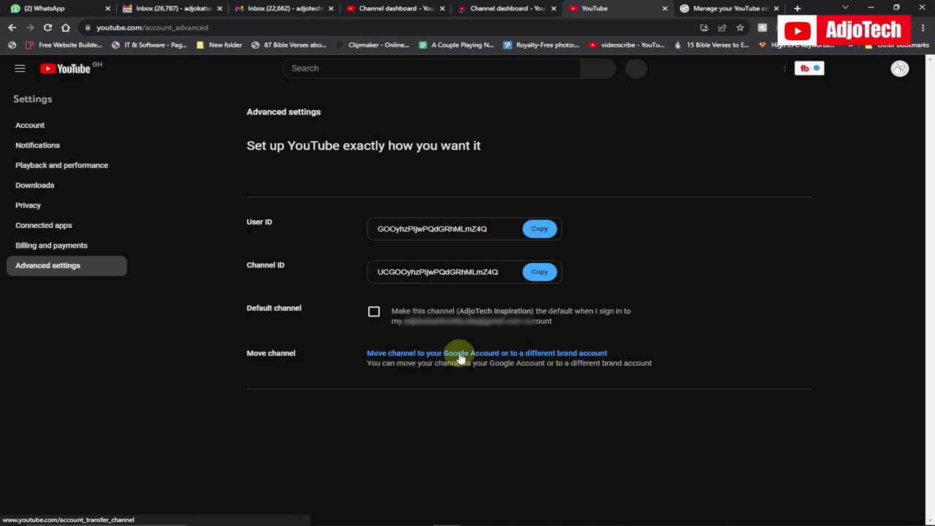
left_click(461, 356)
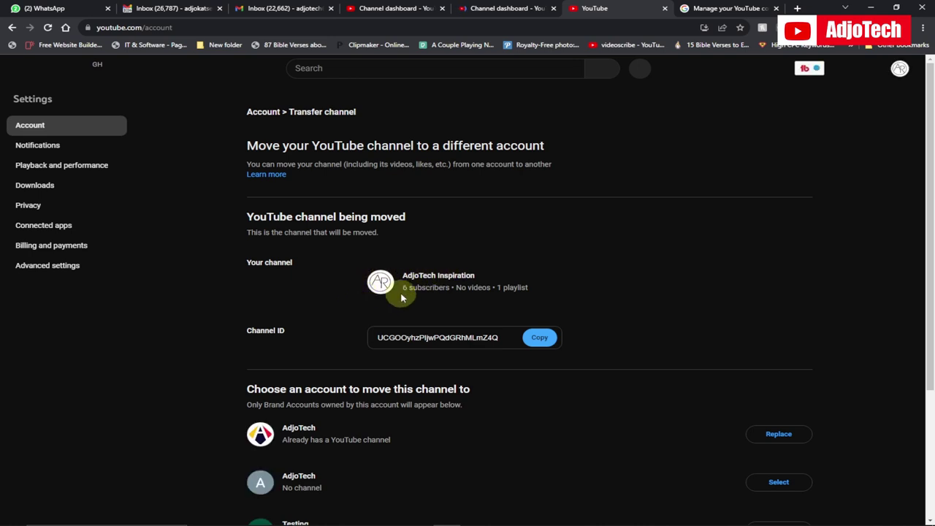
Find the Test brand account in the list and choose Replace on its row
scroll(486, 263, "down", 3)
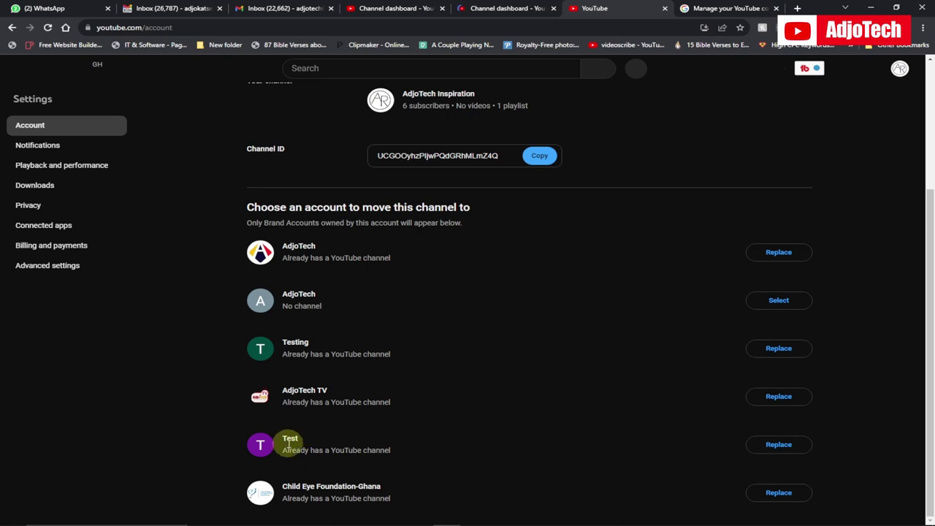
left_click_drag(283, 438, 301, 439)
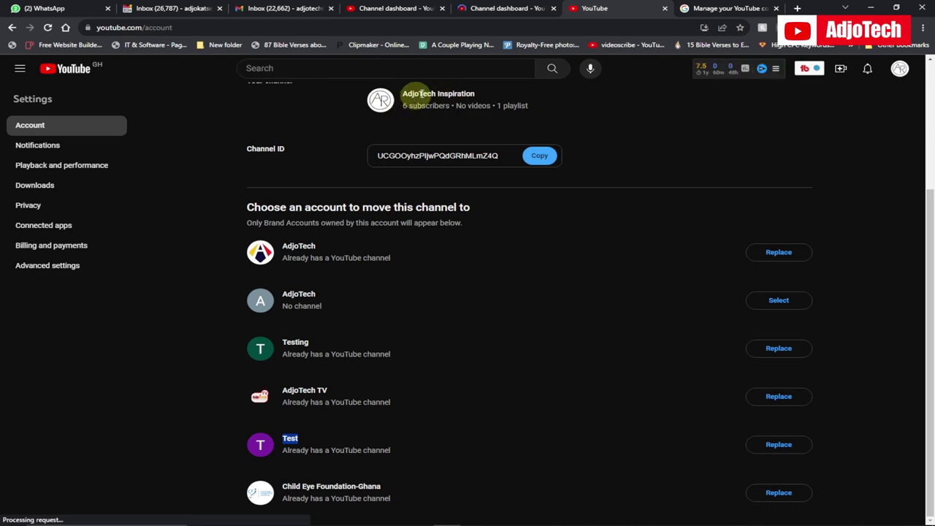
left_click(771, 446)
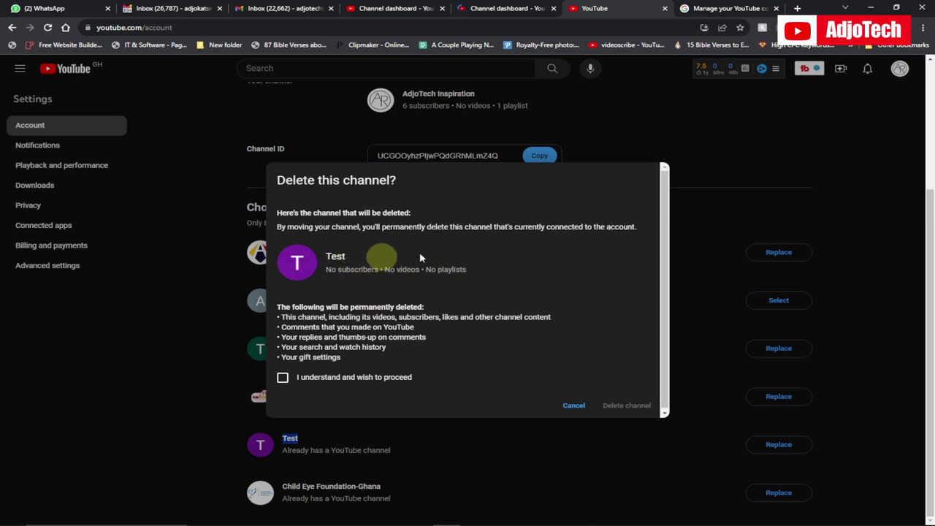
Tick 'I understand and wish to proceed' and delete Test's existing channel
left_click(282, 377)
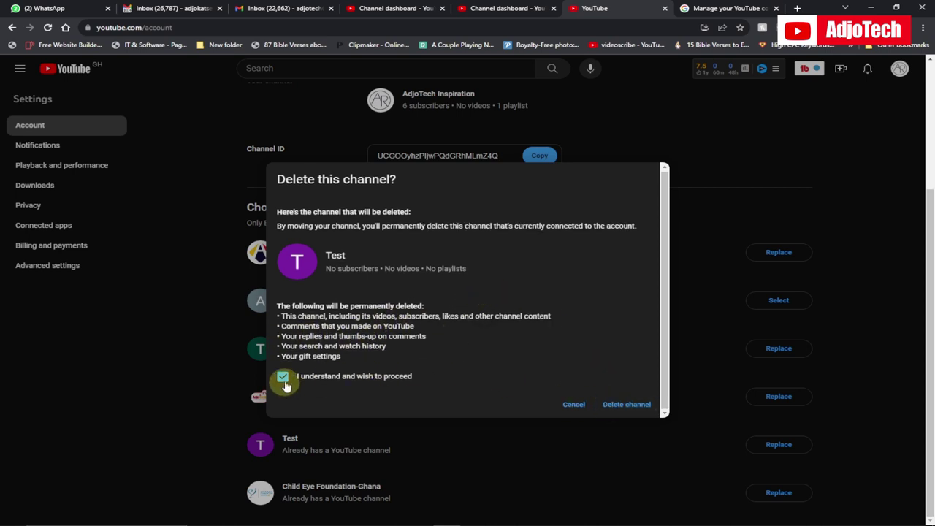
left_click(619, 406)
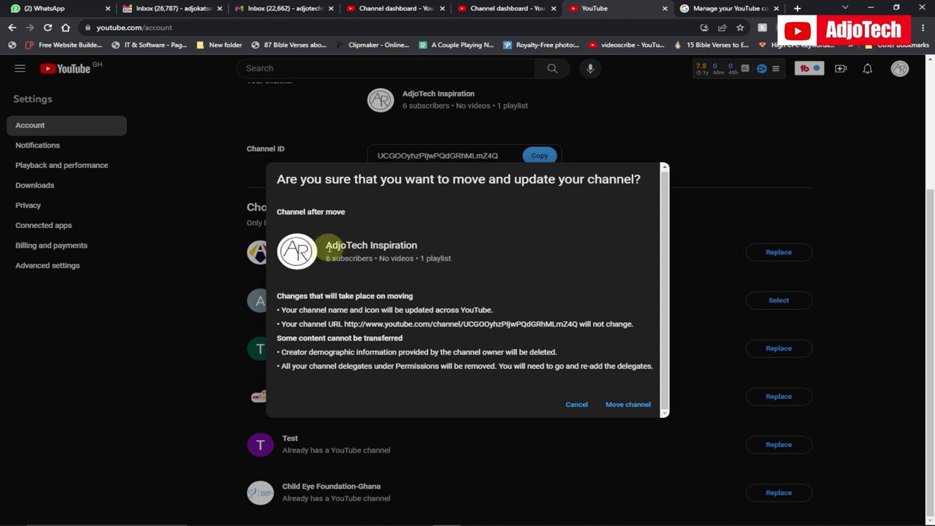
Confirm moving AdjoTech Inspiration onto Test, then return to the Studio channel dashboard tab
left_click_drag(327, 247, 444, 245)
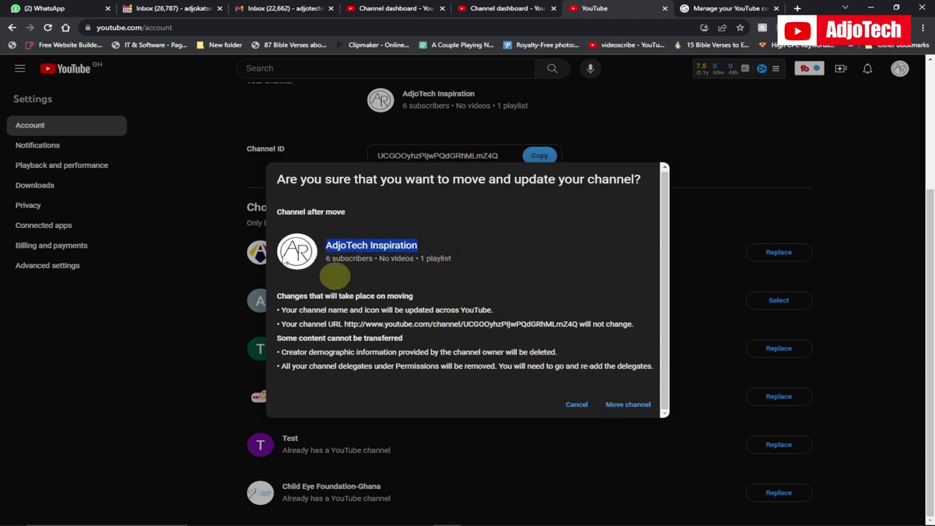
left_click(619, 406)
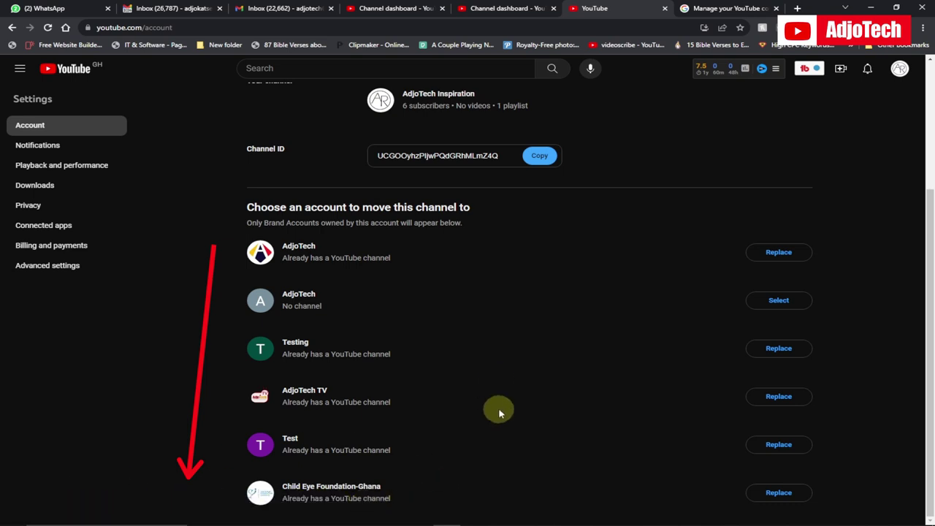
left_click(504, 8)
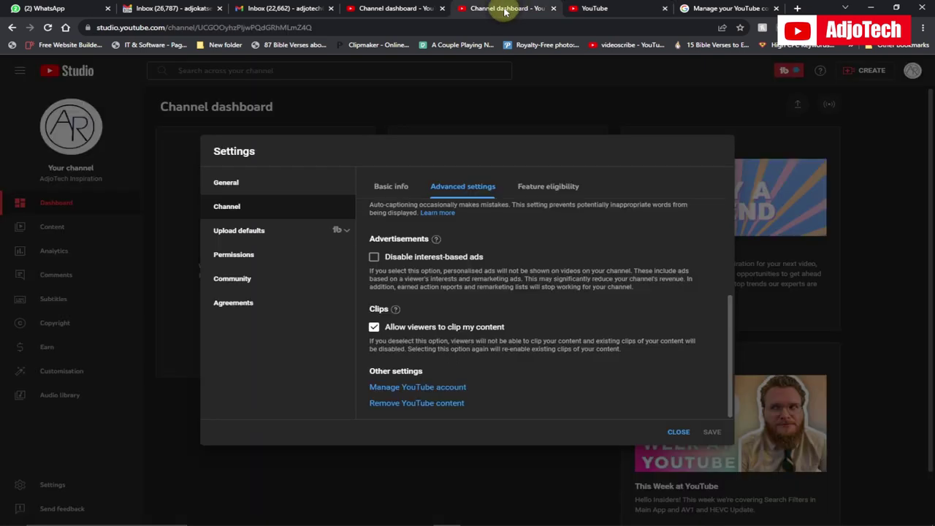
Close the Settings dialog and reload the AdjoTech Inspiration dashboard, still at 6 subscribers
left_click(677, 431)
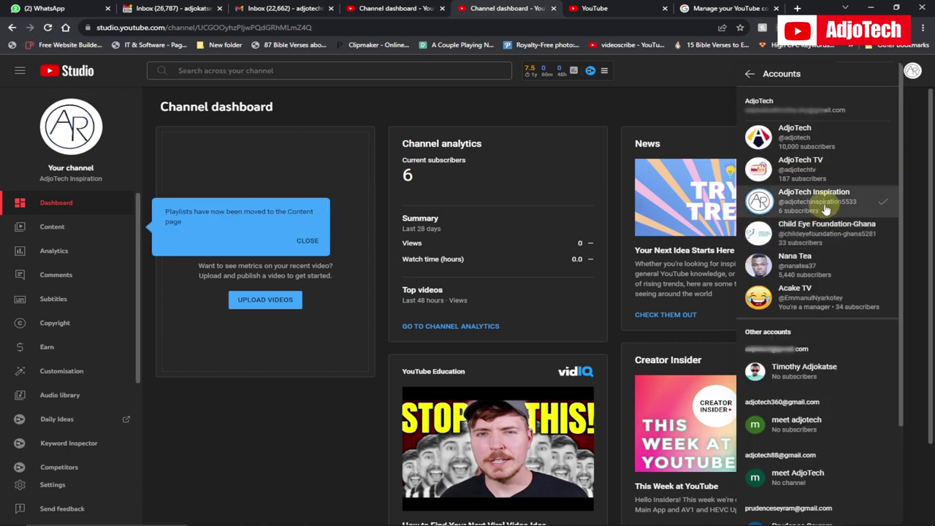
left_click(351, 401)
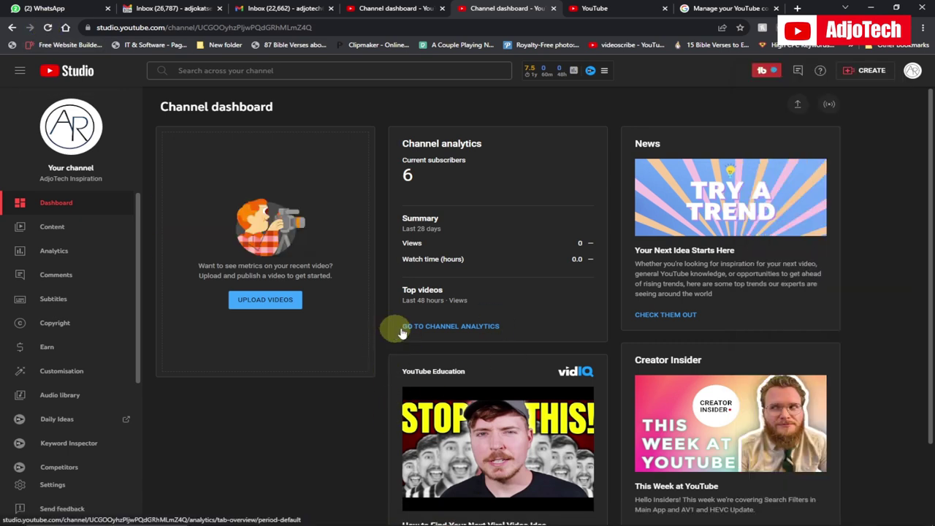
left_click(913, 73)
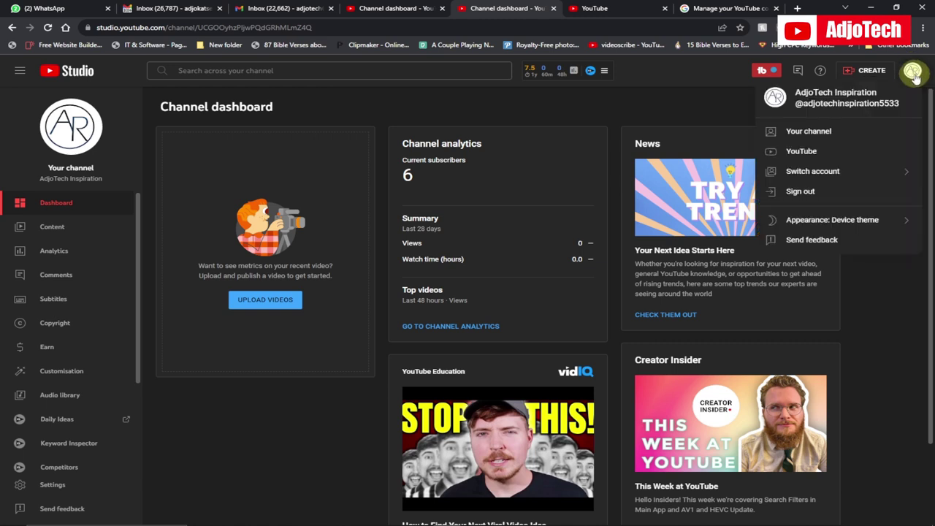
left_click(893, 174)
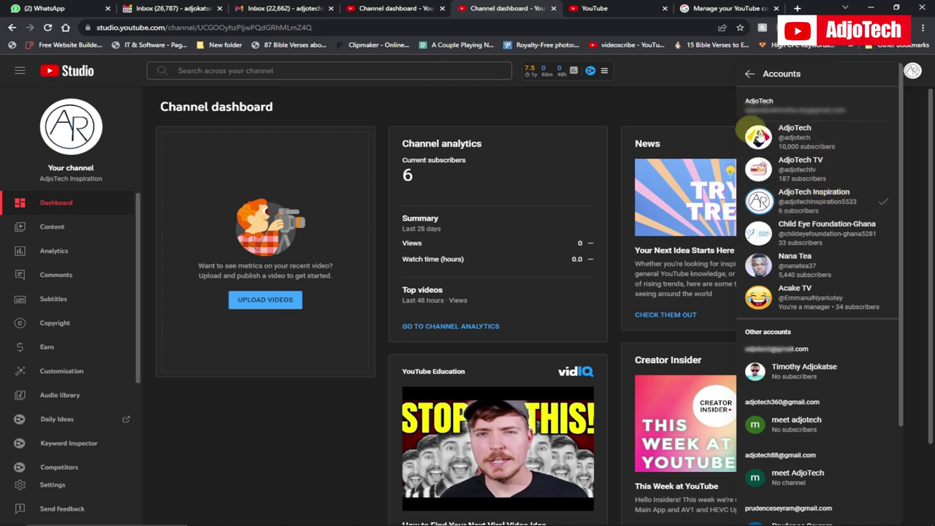
left_click(387, 108)
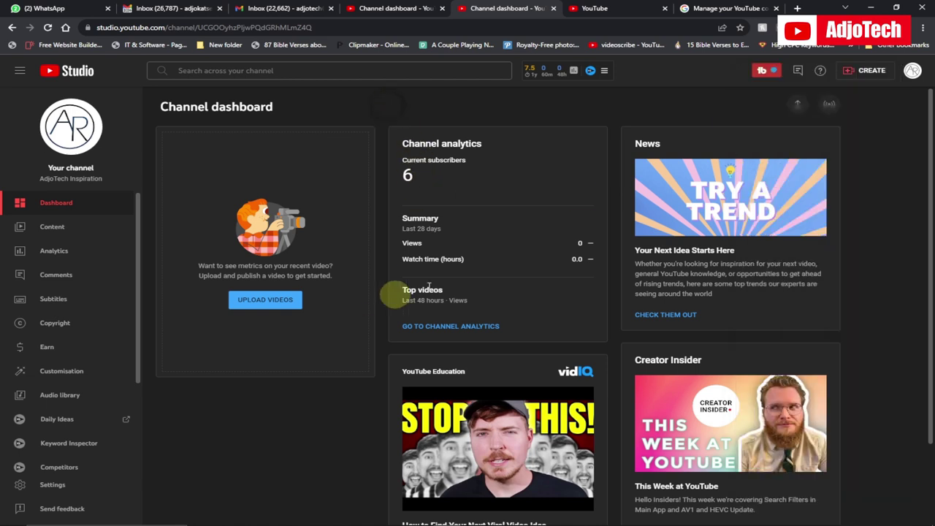
Open the Test Brand Account details page from the channel's Permissions settings
left_click(52, 486)
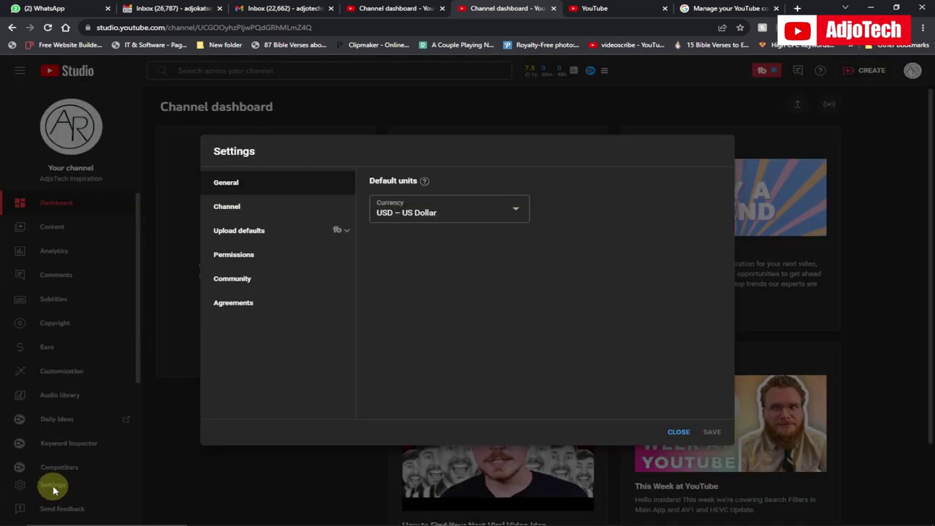
left_click(247, 261)
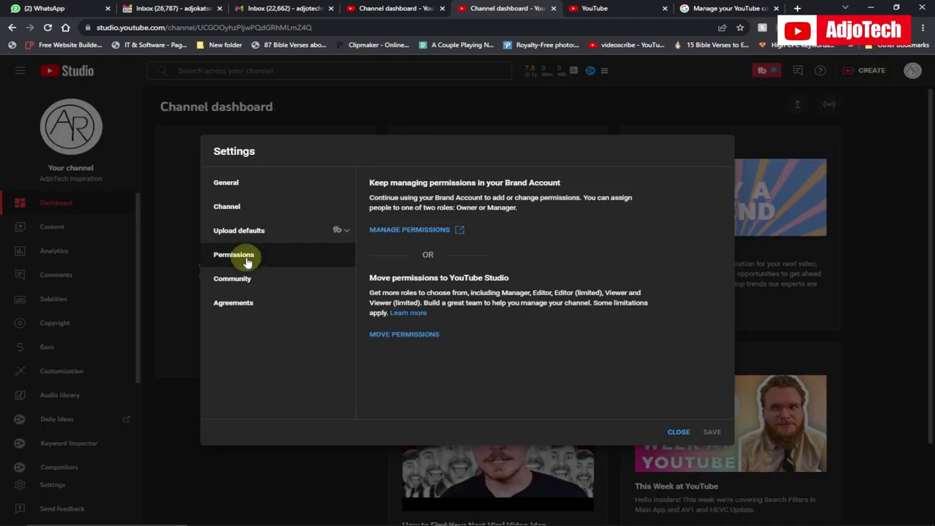
left_click(418, 232)
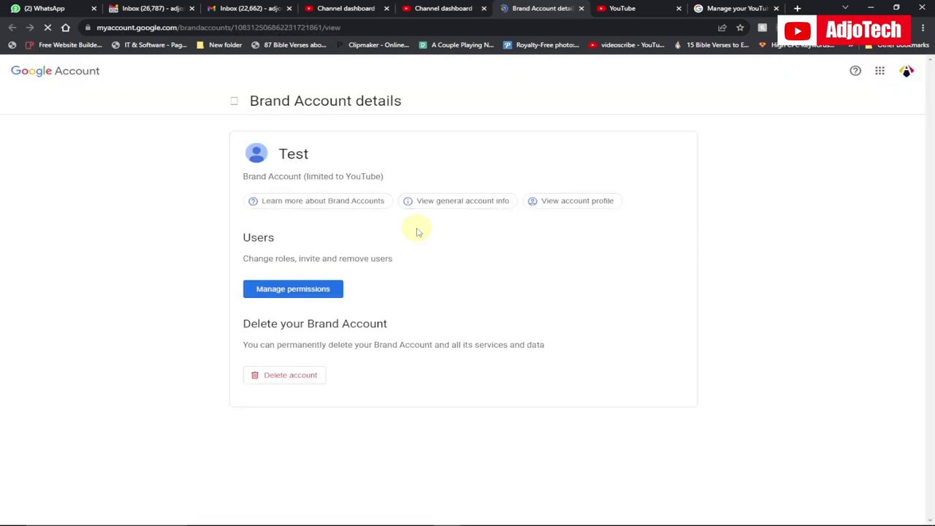
Open Test's Manage permissions list, showing only the primary owner, and start an Add new users form
left_click(293, 289)
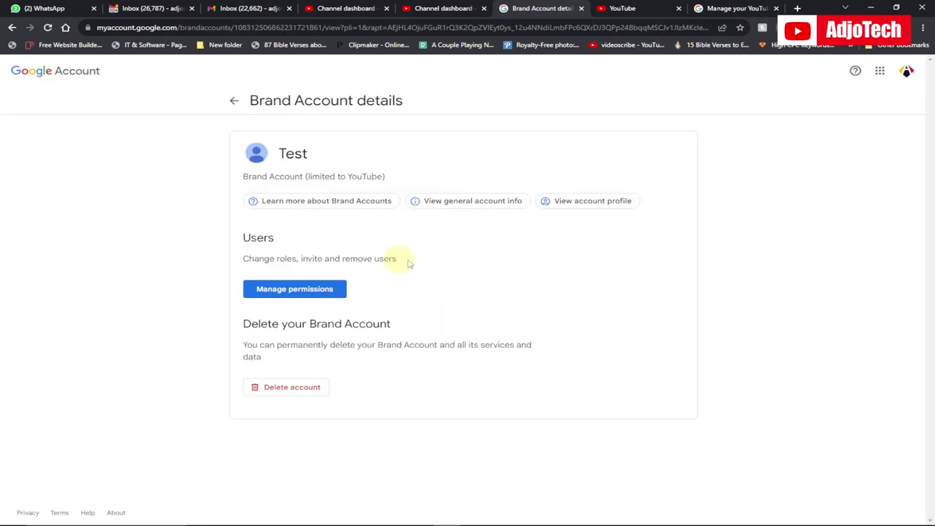
left_click(286, 295)
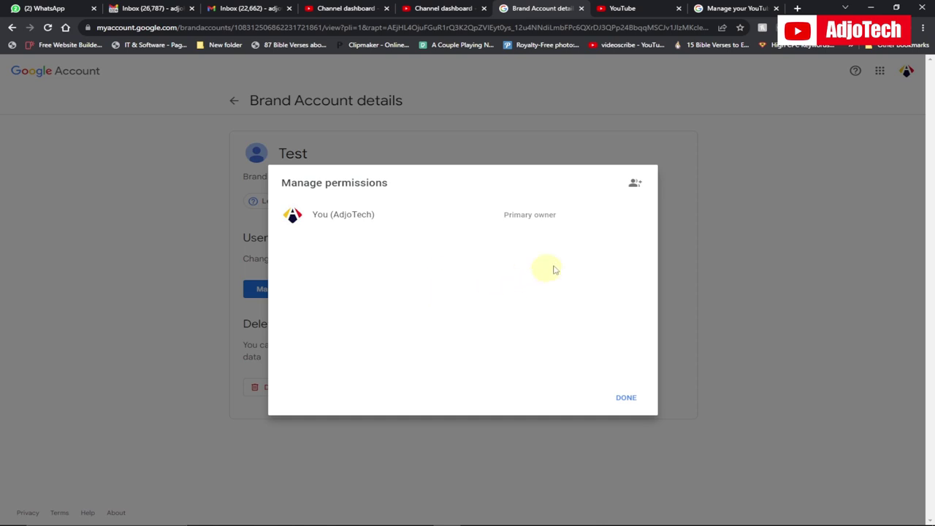
left_click(635, 185)
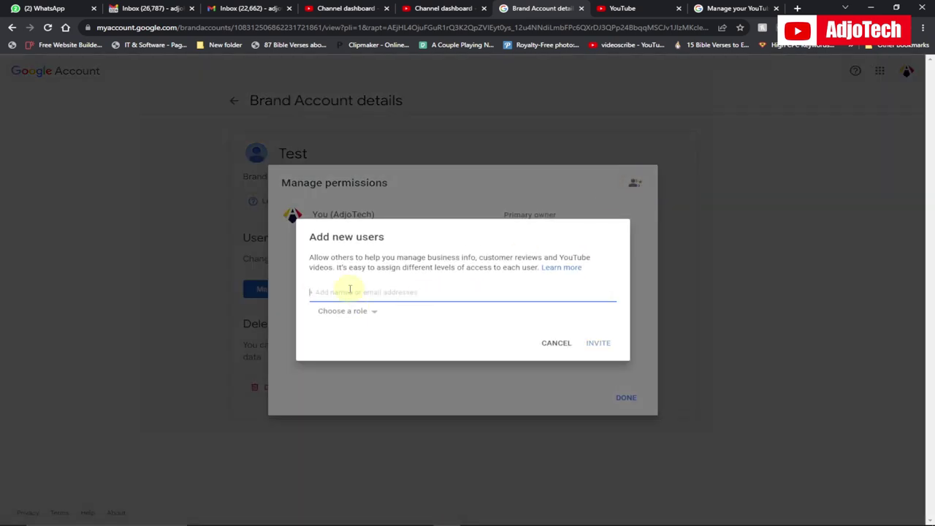
Invite the suggested second Google account to the Test brand account with the Owner role
type("adjotech@")
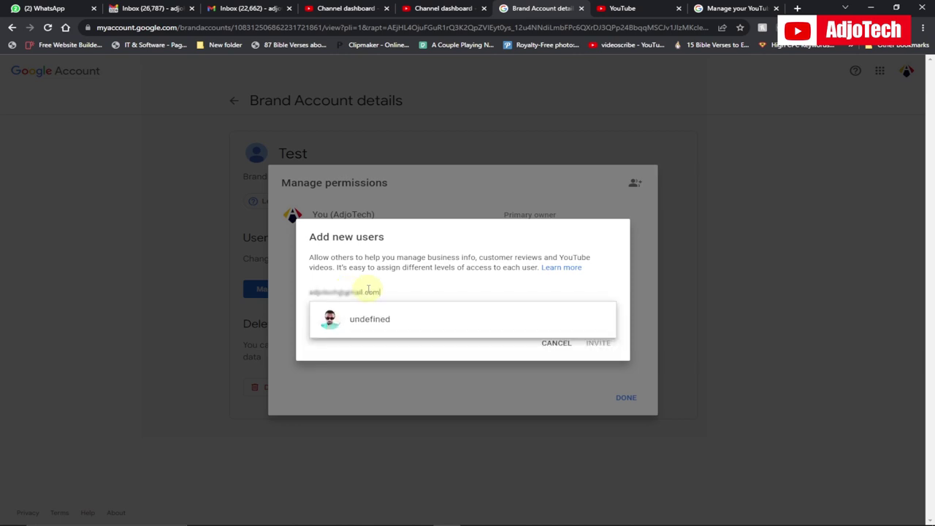
left_click(374, 330)
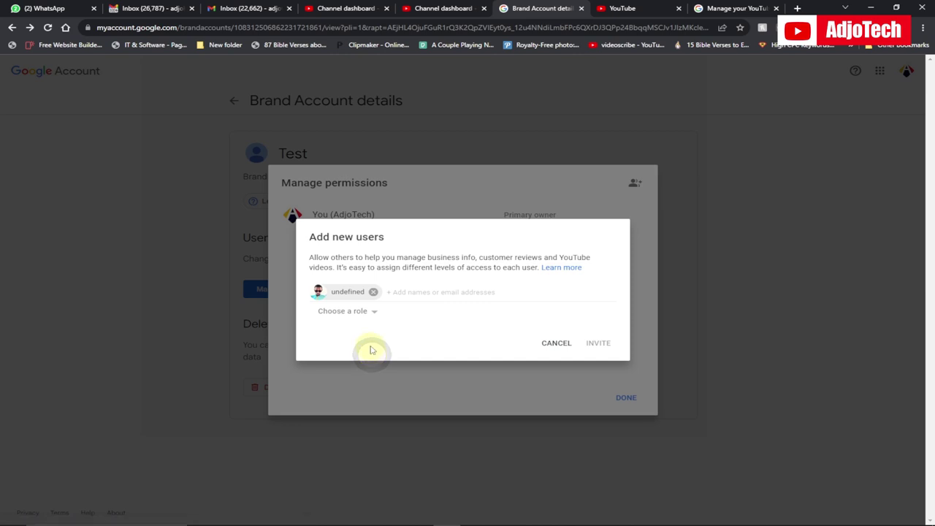
left_click(353, 313)
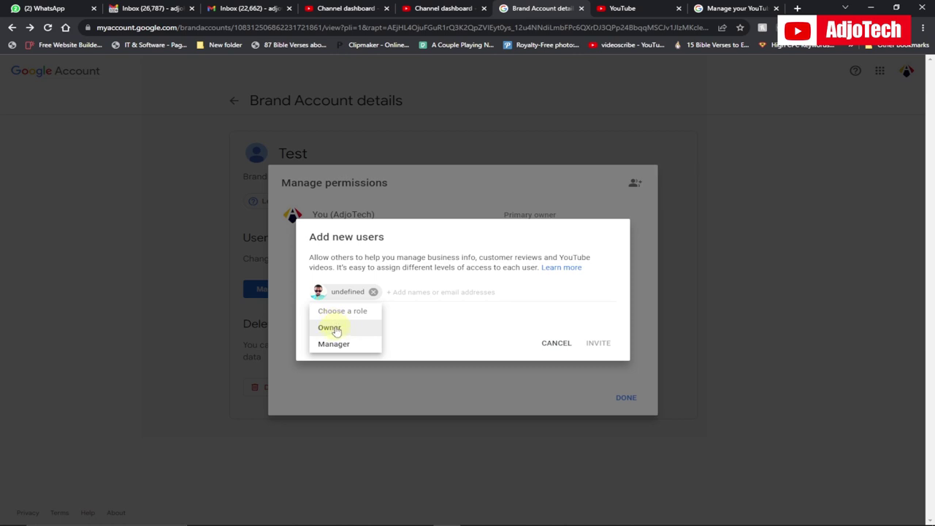
left_click(336, 330)
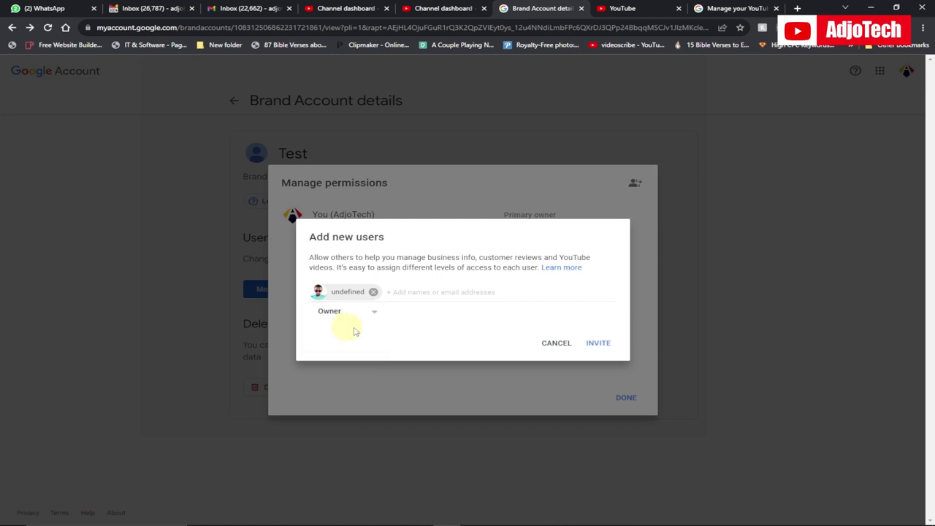
left_click(597, 344)
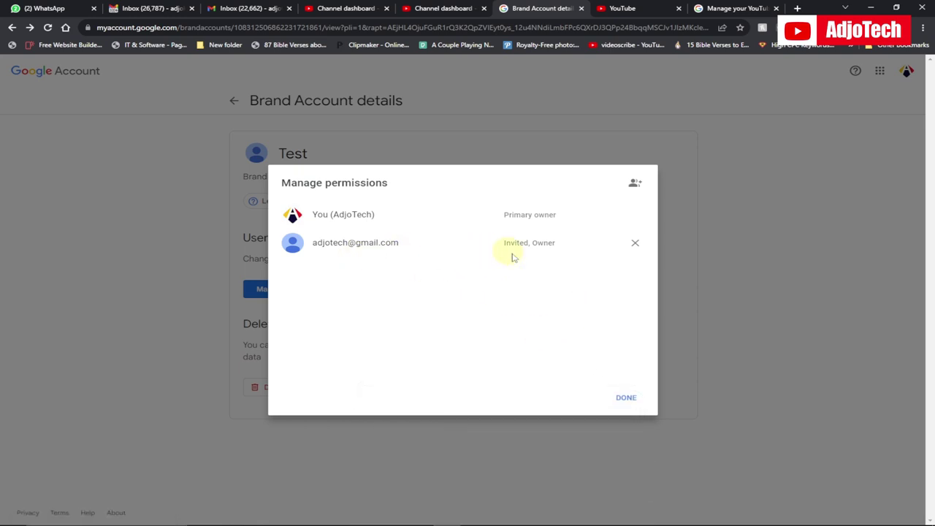
left_click(246, 9)
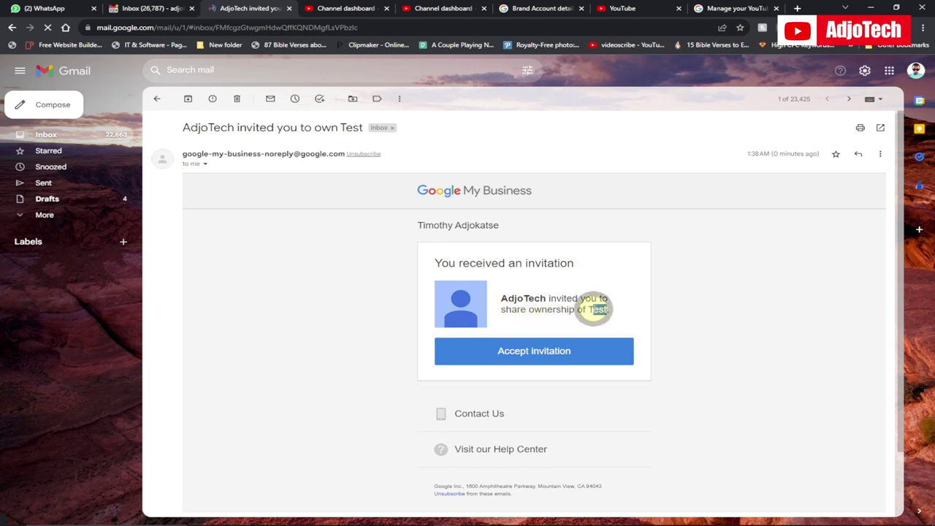
Open the 'AdjoTech invited you to own Test' email and follow its Accept invitation link
left_click(593, 309)
left_click(515, 356)
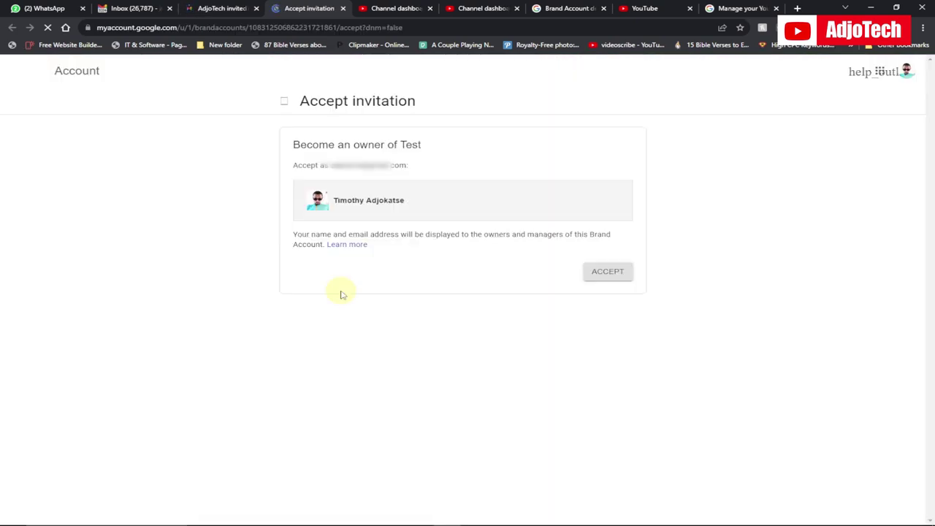
Accept ownership of Test, then close the Settings dialog on the AdjoTech Inspiration dashboard
left_click(605, 277)
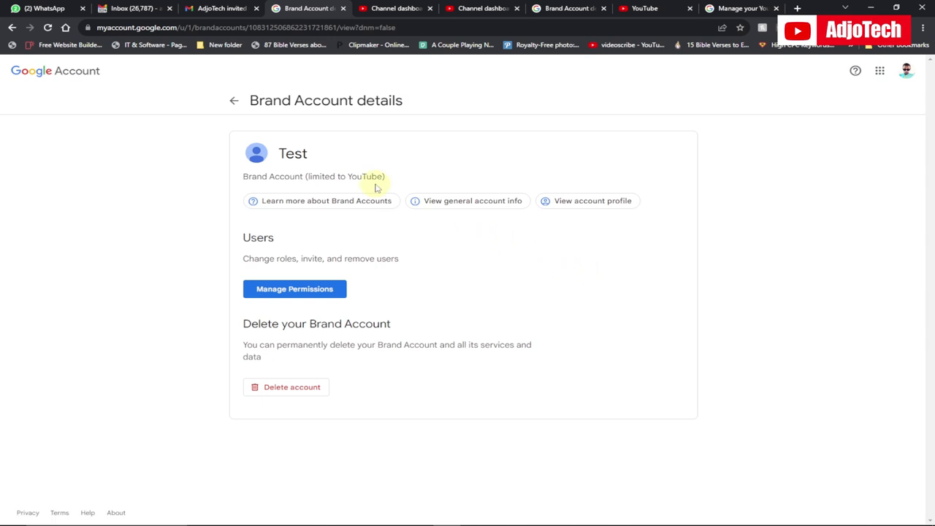
left_click(381, 9)
left_click(673, 436)
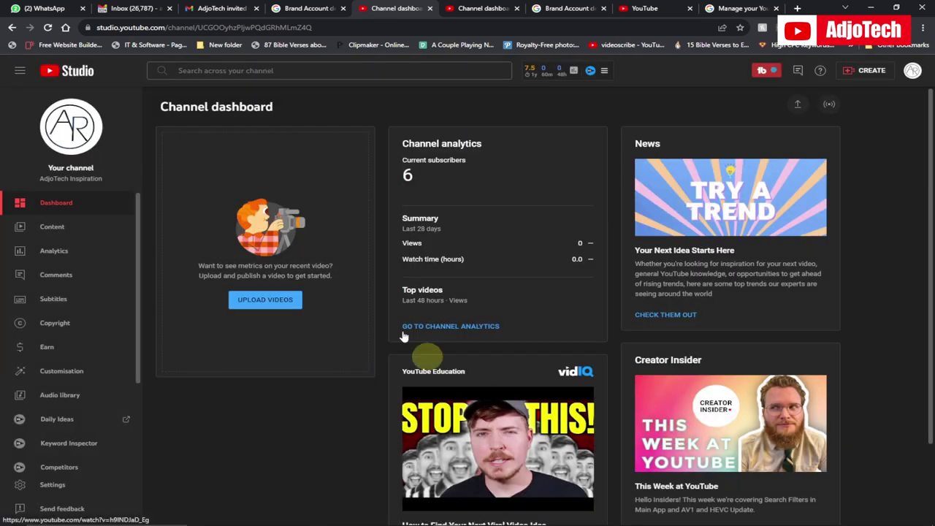
Reload and check the account list shows AdjoTech Inspiration under the second account, then open Settings
left_click(47, 28)
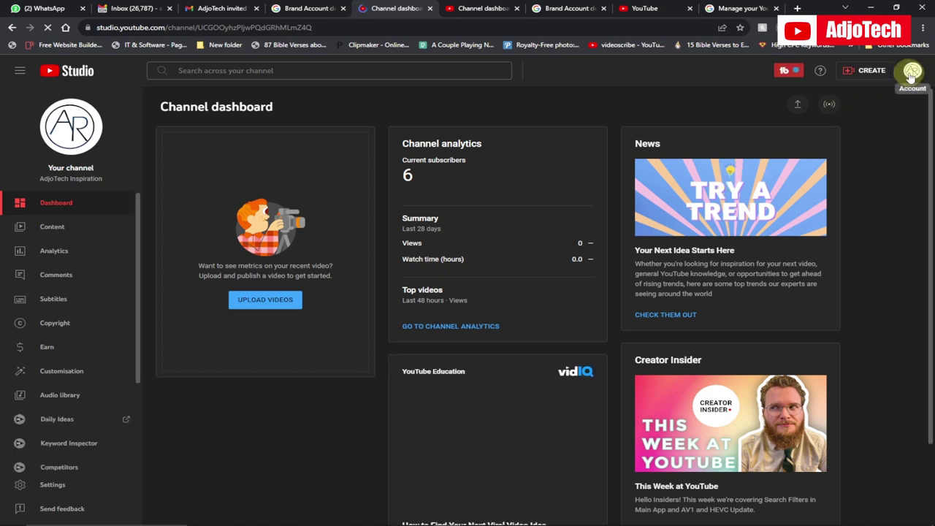
left_click(911, 73)
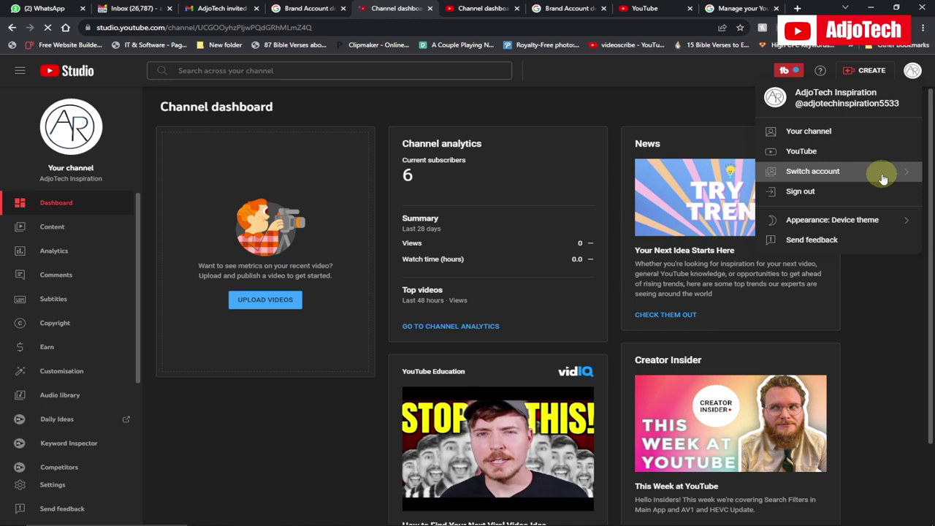
left_click(882, 178)
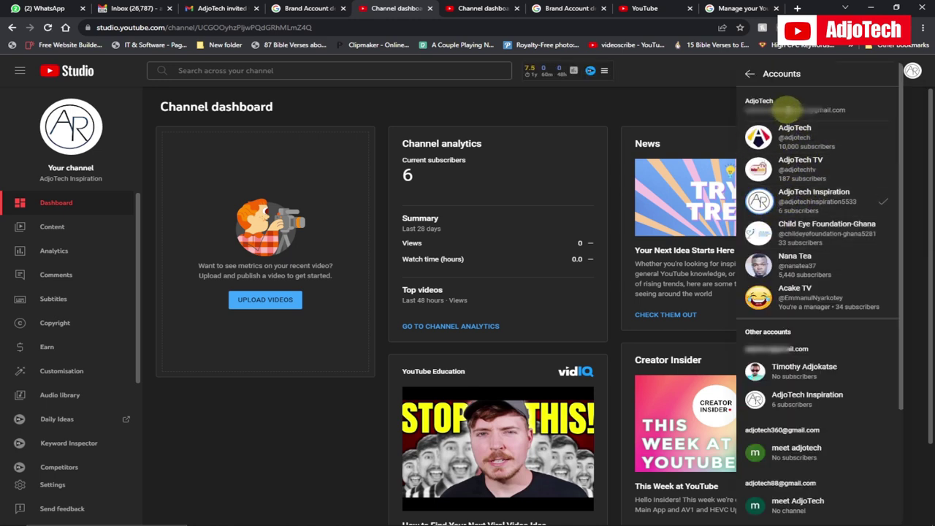
left_click(800, 411)
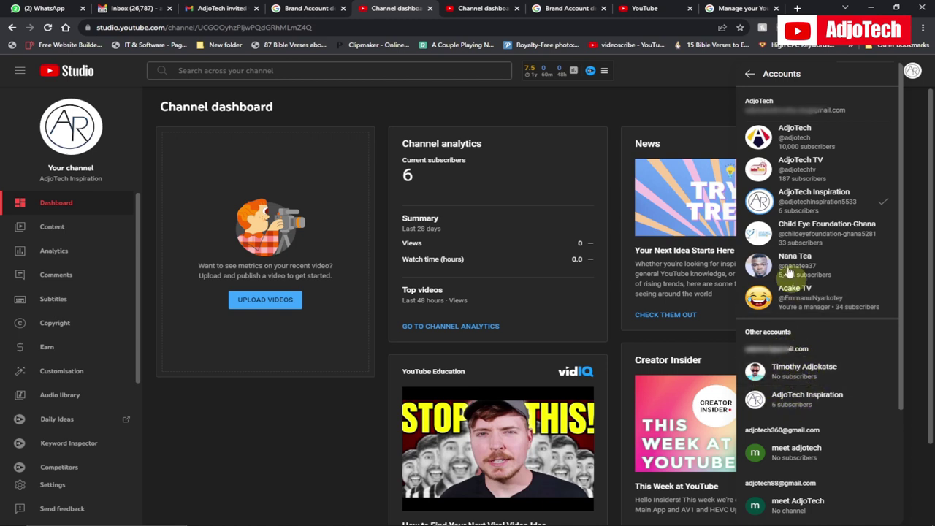
left_click(806, 203)
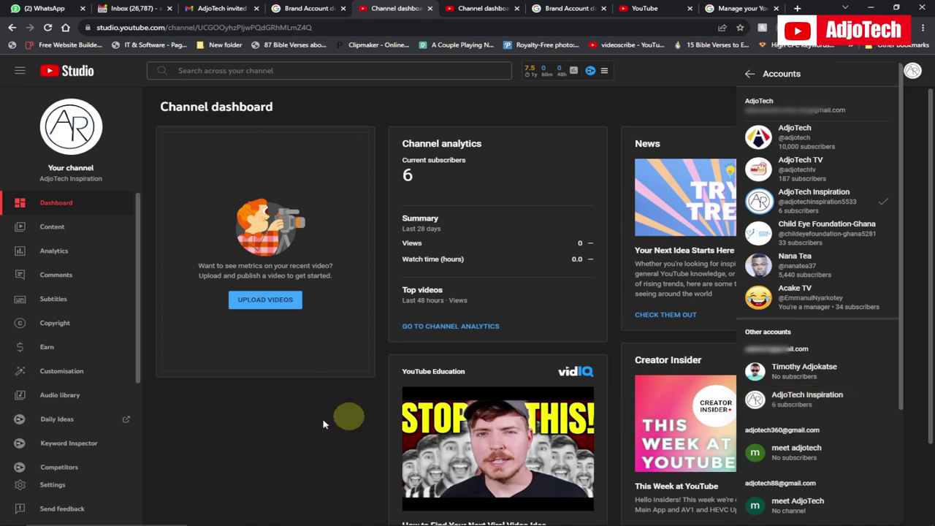
left_click(248, 441)
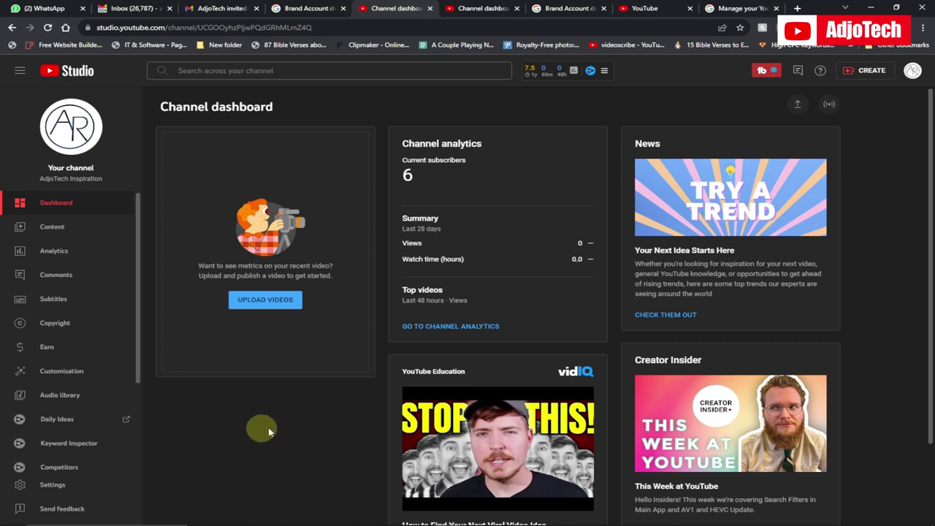
left_click(53, 485)
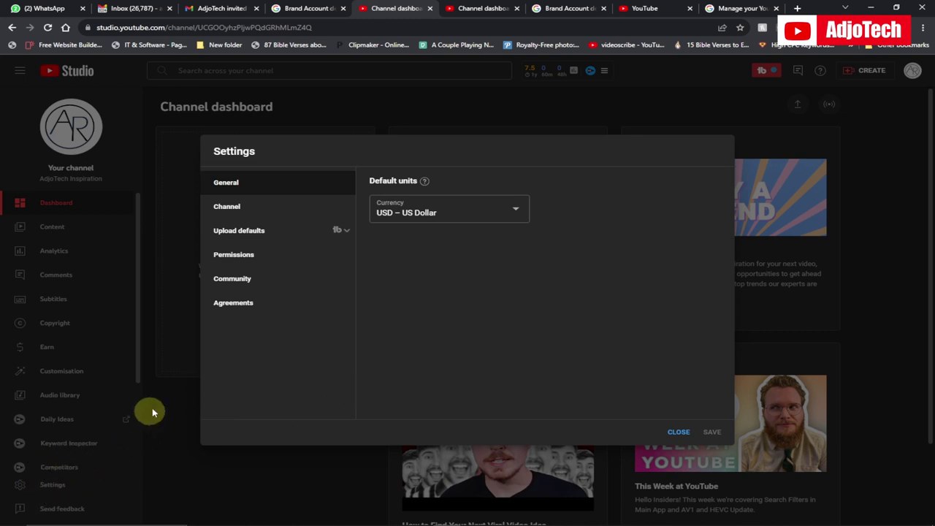
Open Test's Manage permissions list, showing the second account as Owner beside the primary owner
left_click(234, 255)
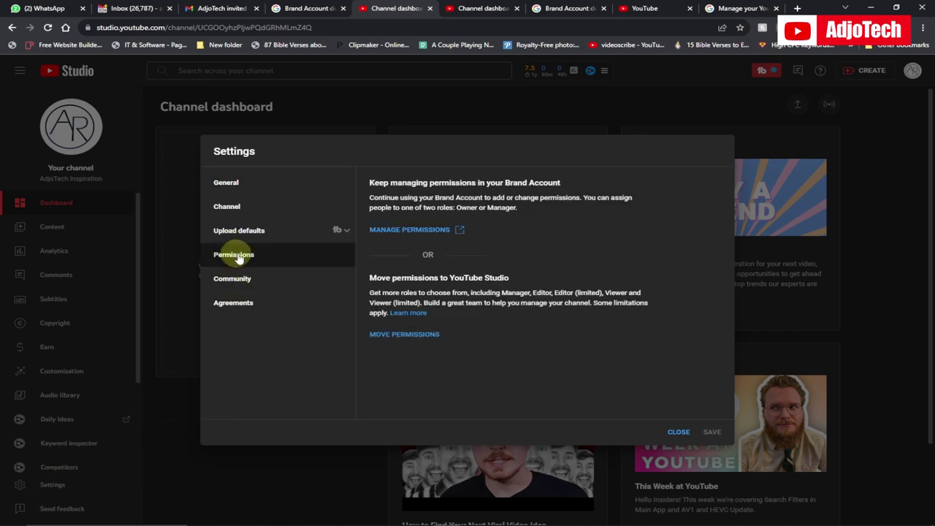
left_click(406, 232)
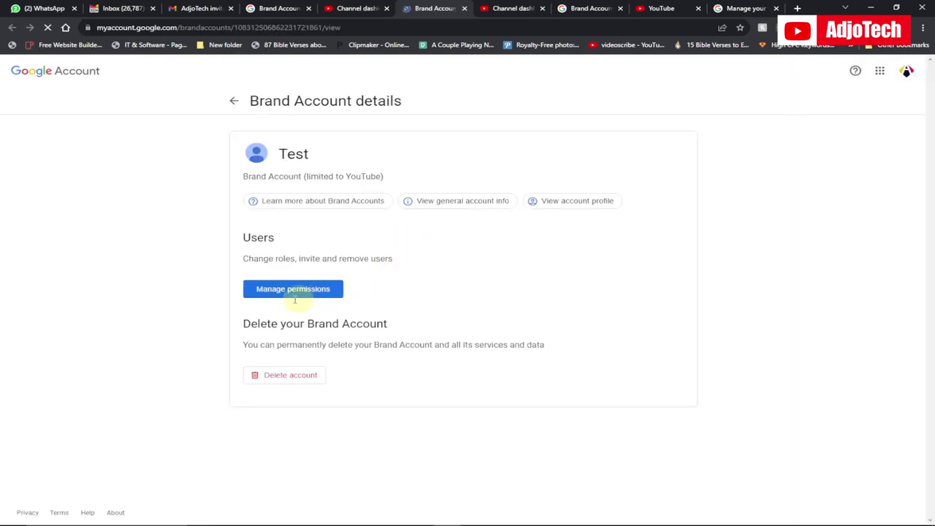
left_click(286, 294)
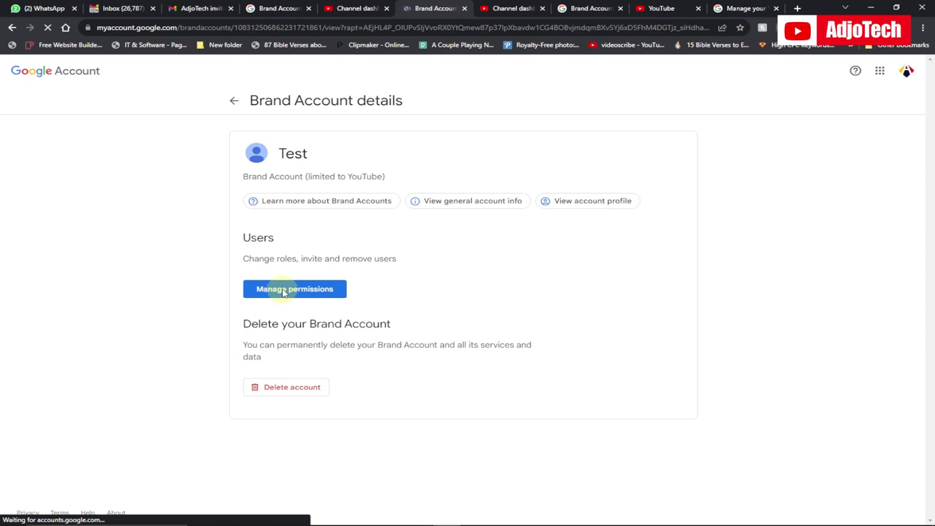
left_click(289, 289)
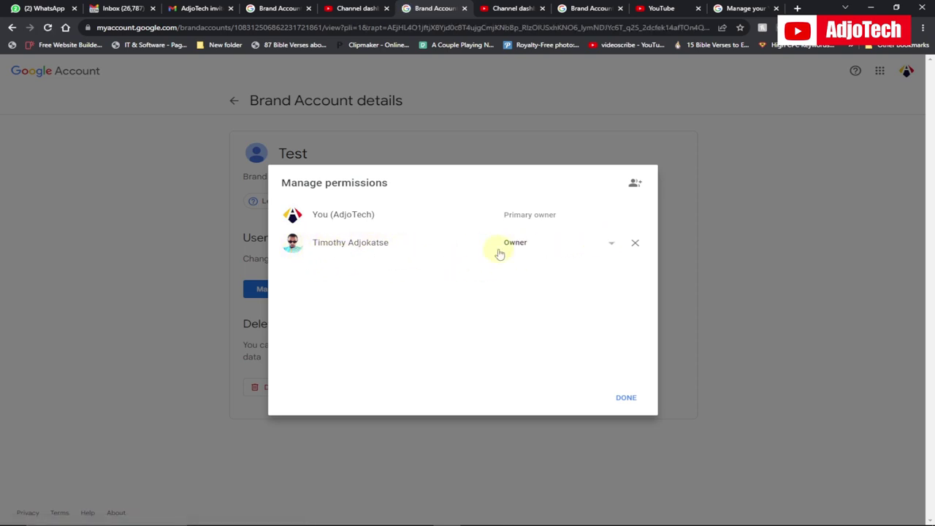
Request transferring primary ownership of Test to the second account
left_click(612, 247)
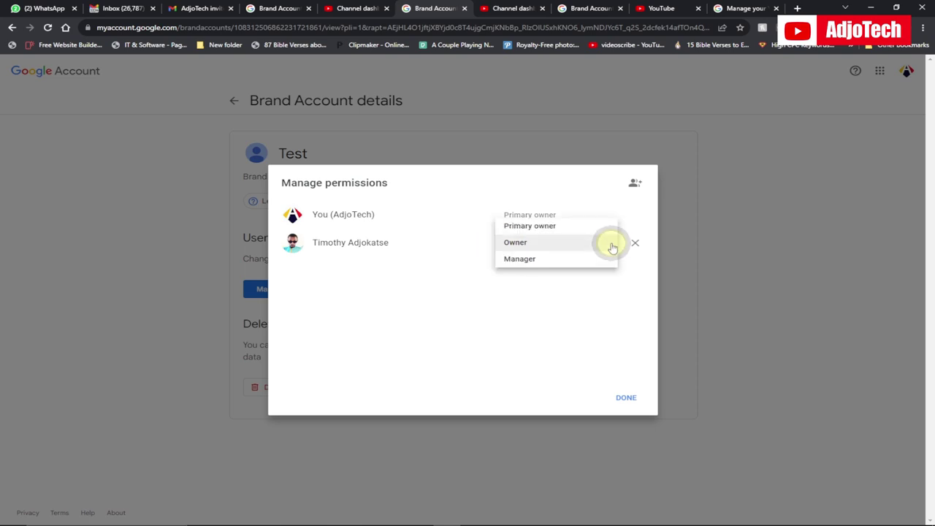
left_click(524, 227)
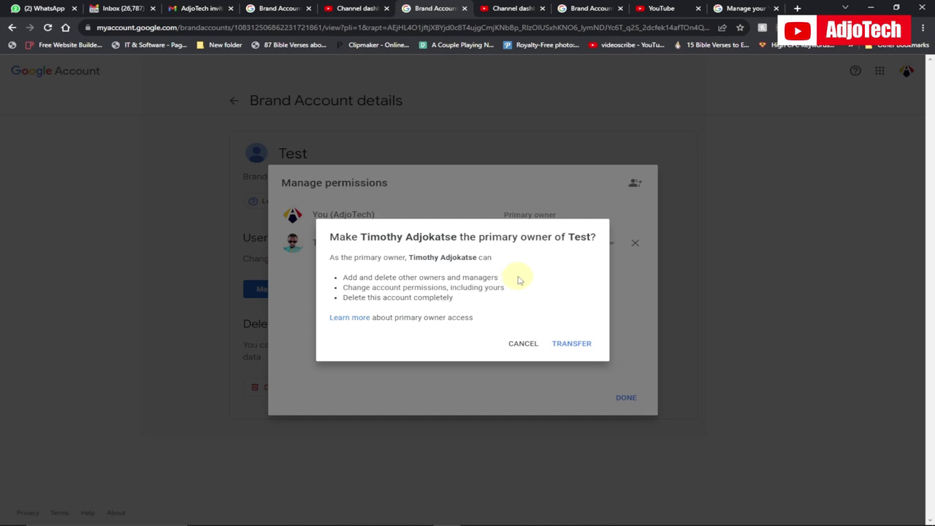
left_click(570, 345)
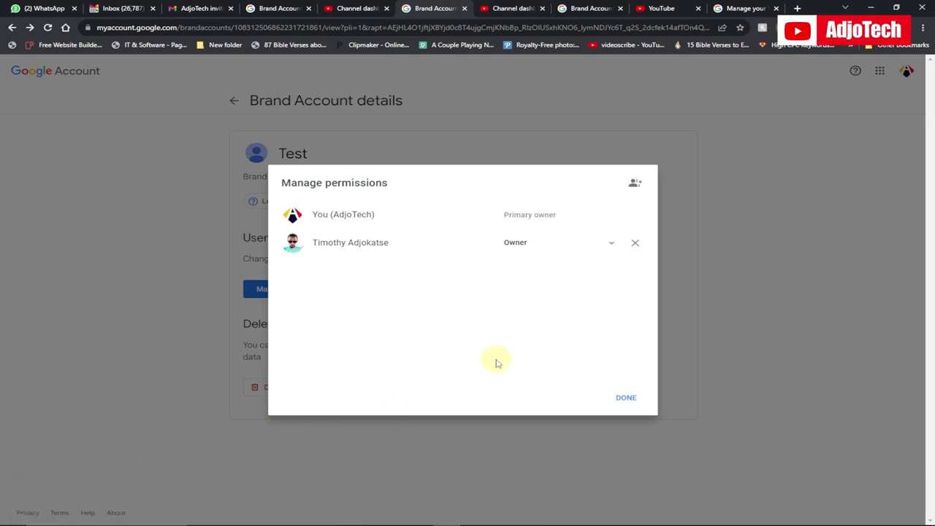
Start another Primary owner change, cancel the transfer, and close the permissions list
left_click(605, 244)
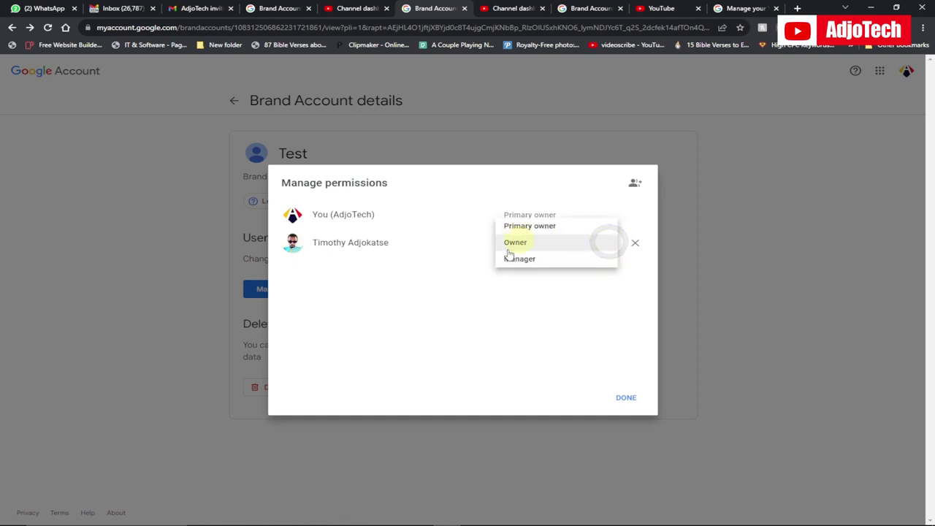
left_click(492, 325)
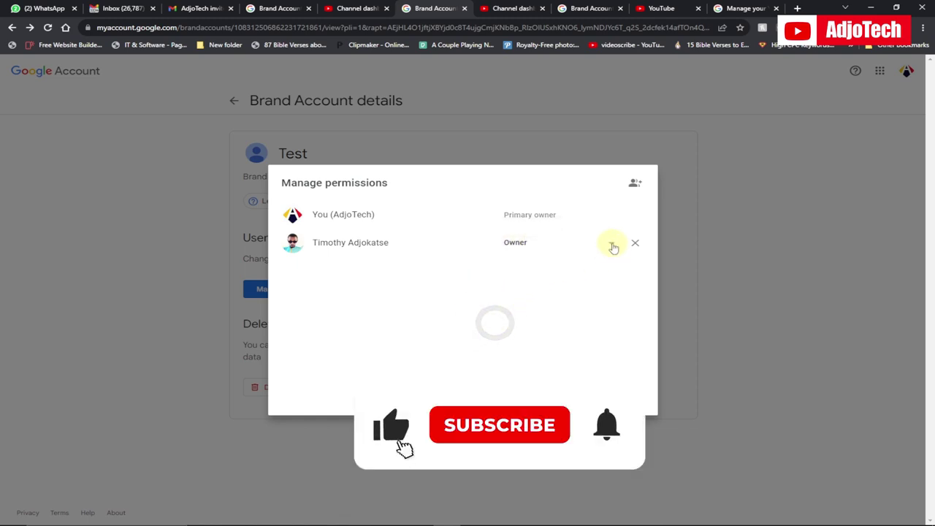
left_click(612, 243)
left_click(532, 226)
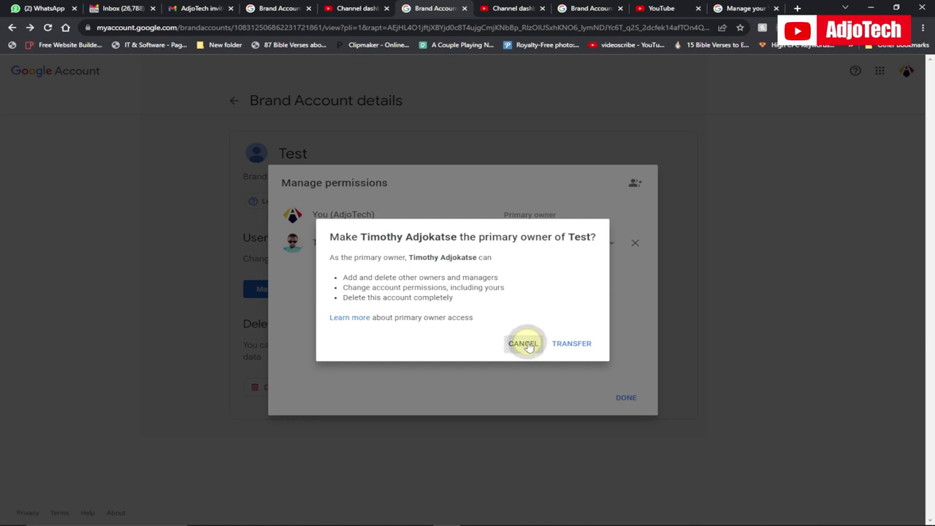
left_click(525, 344)
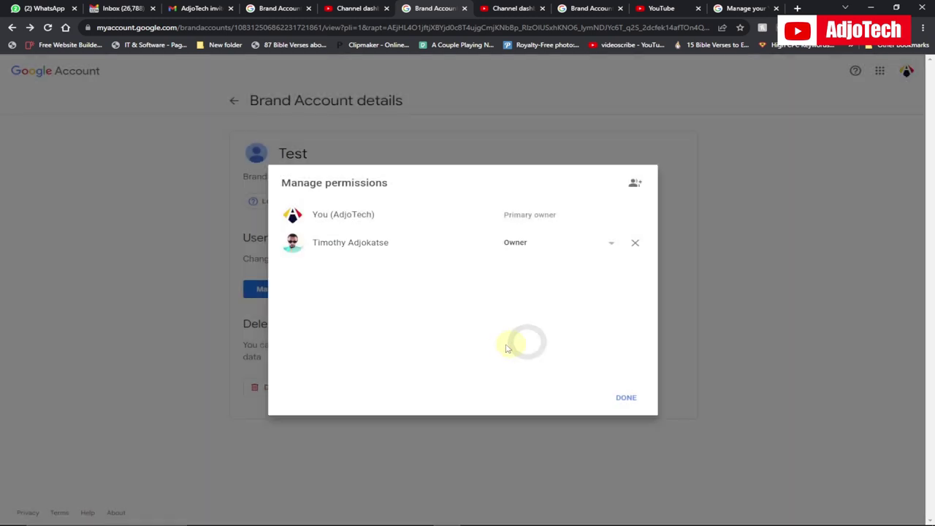
left_click(625, 398)
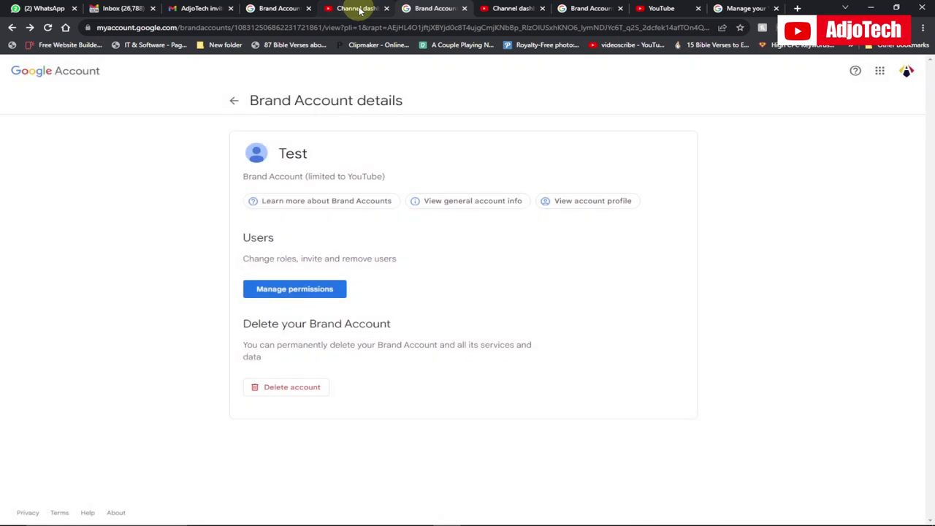
Close the channel settings on the AdjoTech Inspiration dashboard and show the accounts and channels list
left_click(358, 9)
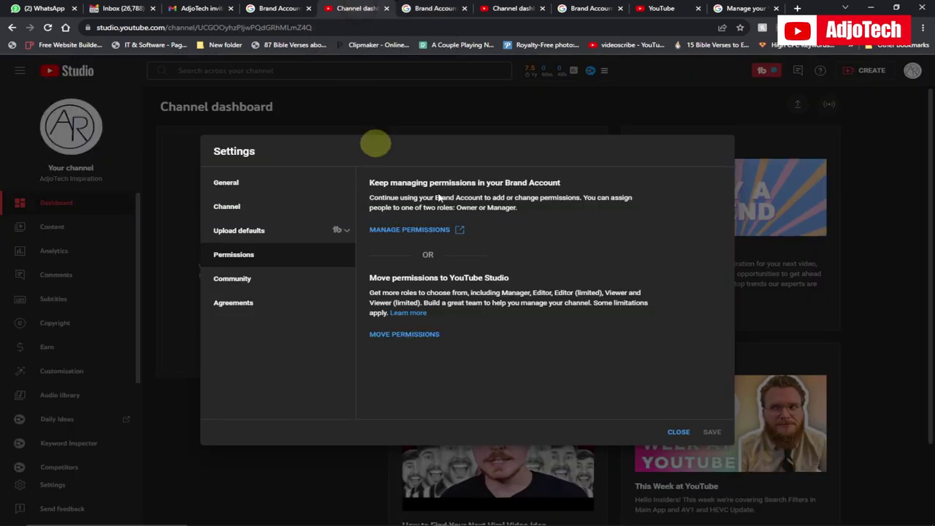
left_click(678, 432)
left_click(912, 70)
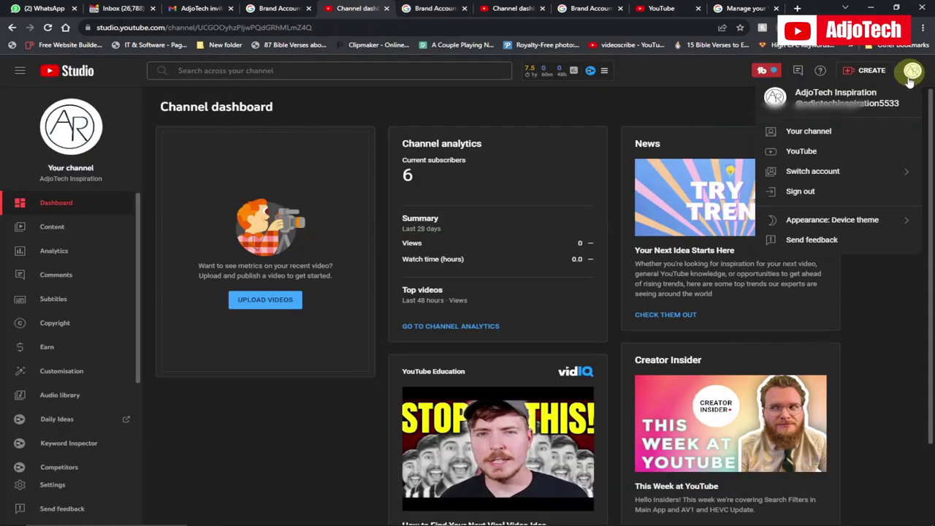
left_click(901, 176)
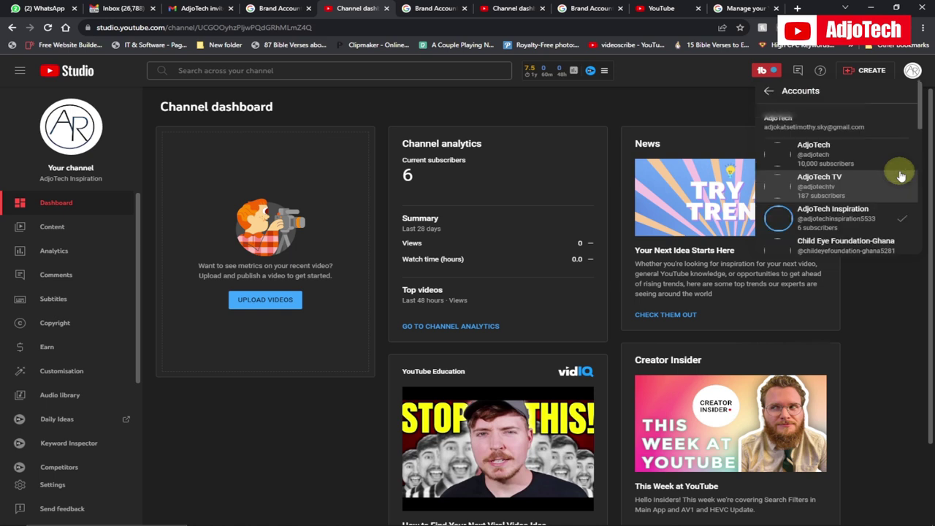